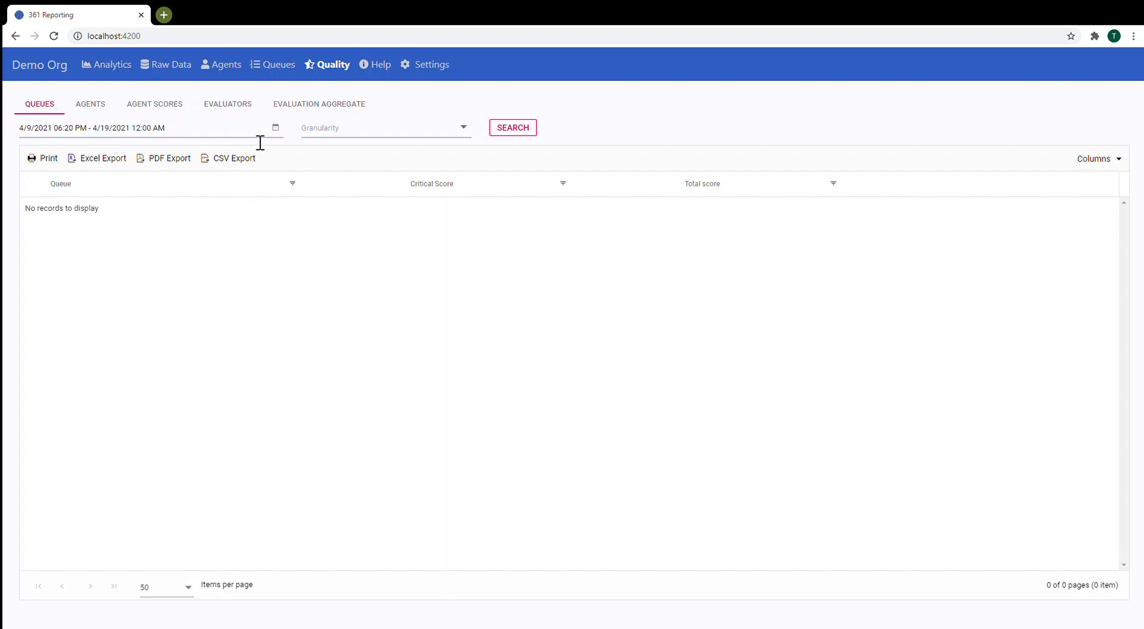
Run the Quality queue report for the last 10 days (4/9/2021–4/19/2021).
left_click(276, 129)
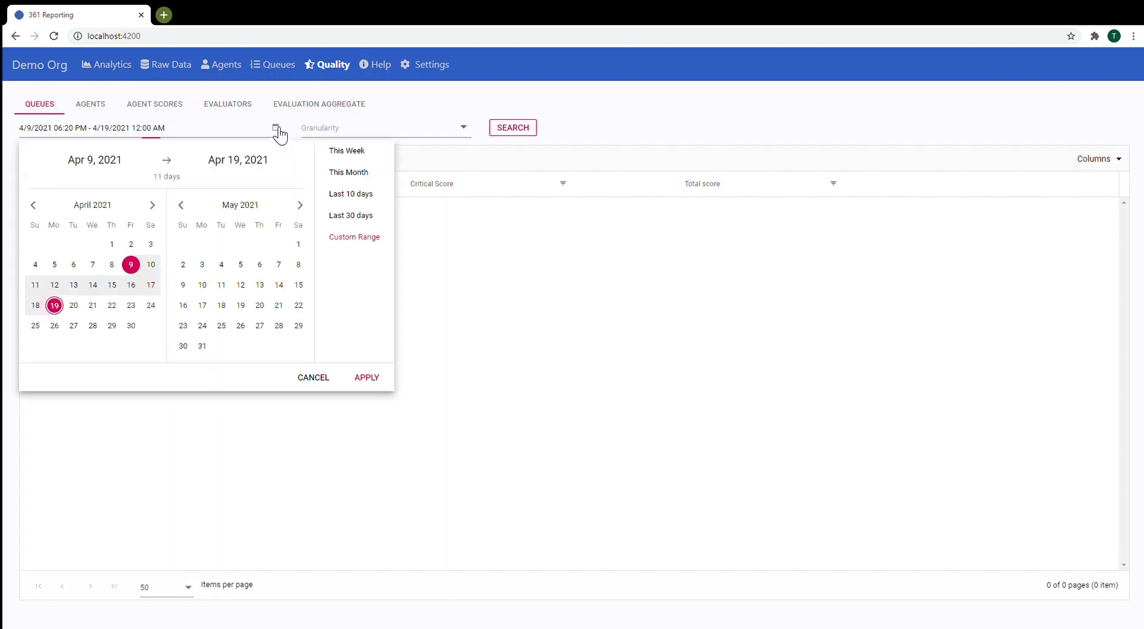
left_click(349, 195)
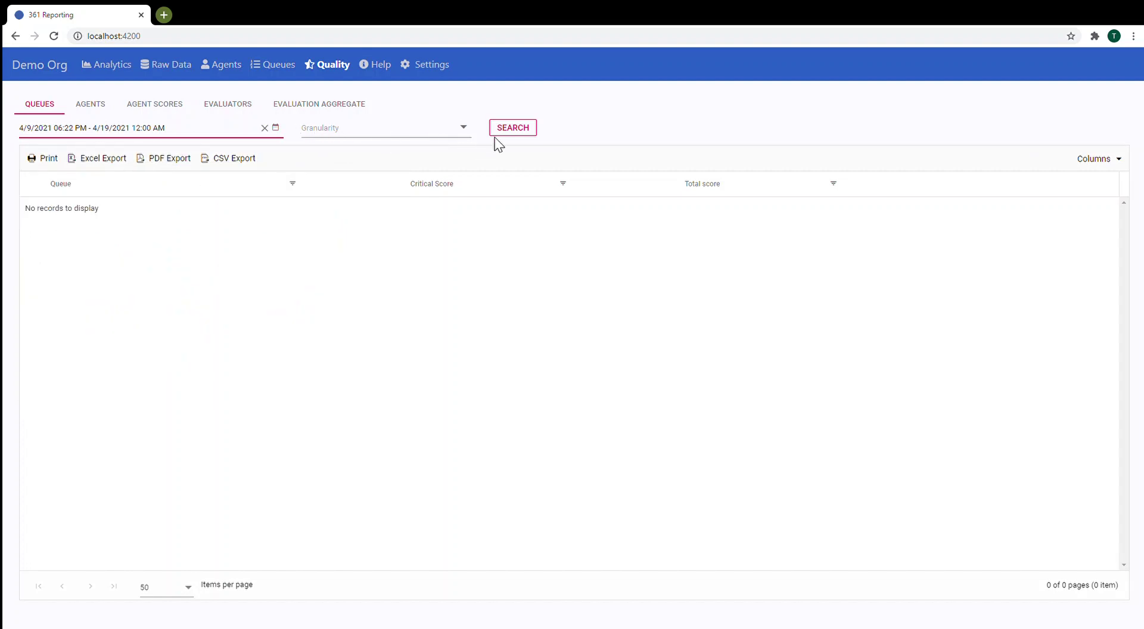
left_click(511, 128)
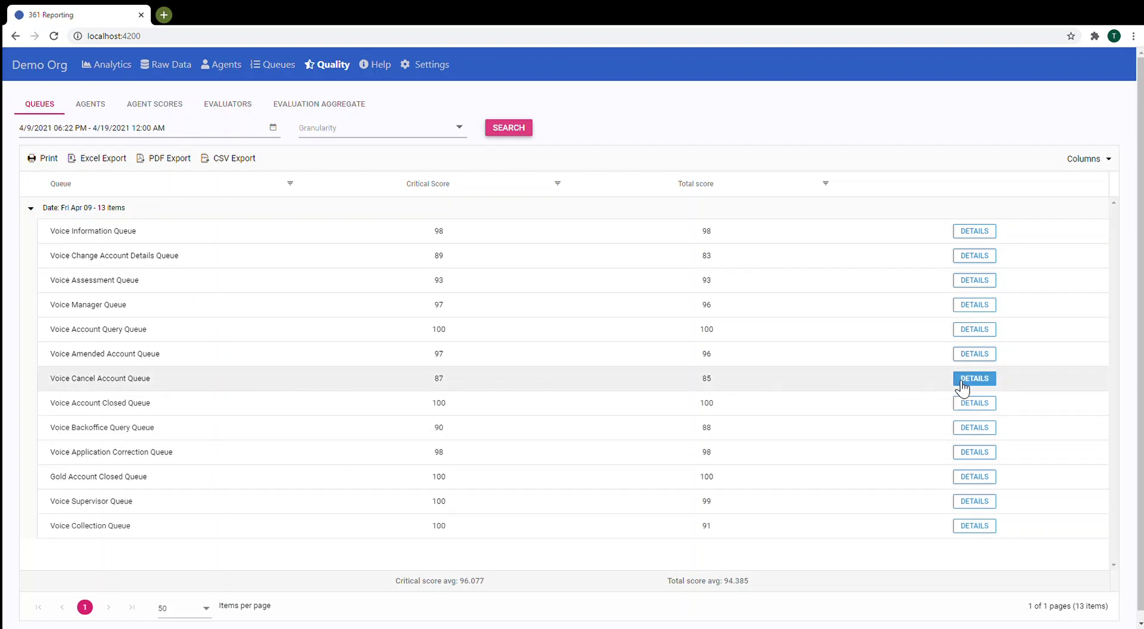
Drill into Voice Cancel Account Queue to list its 26 agents' scores and evaluation counts.
left_click(982, 380)
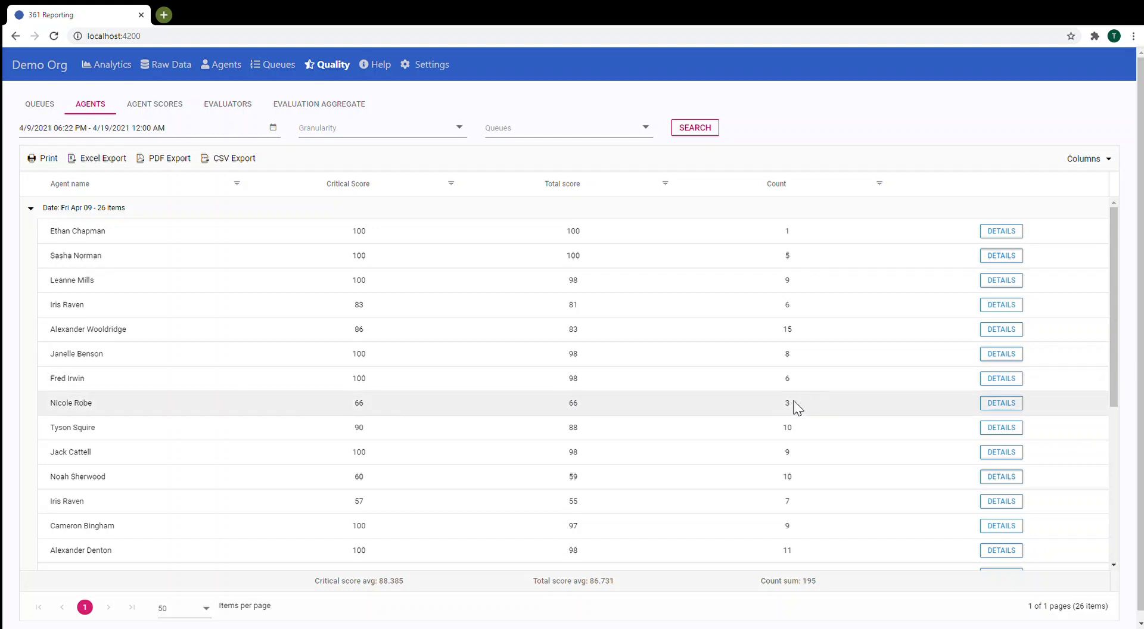
Open an agent's scores, expand Sales Cloud into question groups and review its scored conversations.
left_click(996, 404)
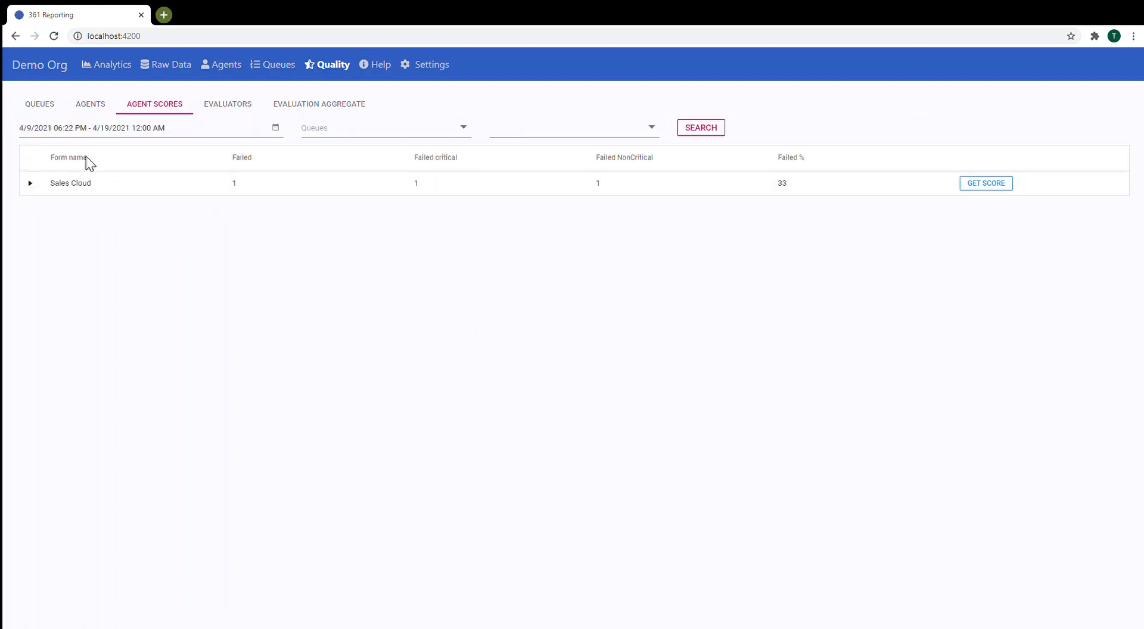
left_click(30, 185)
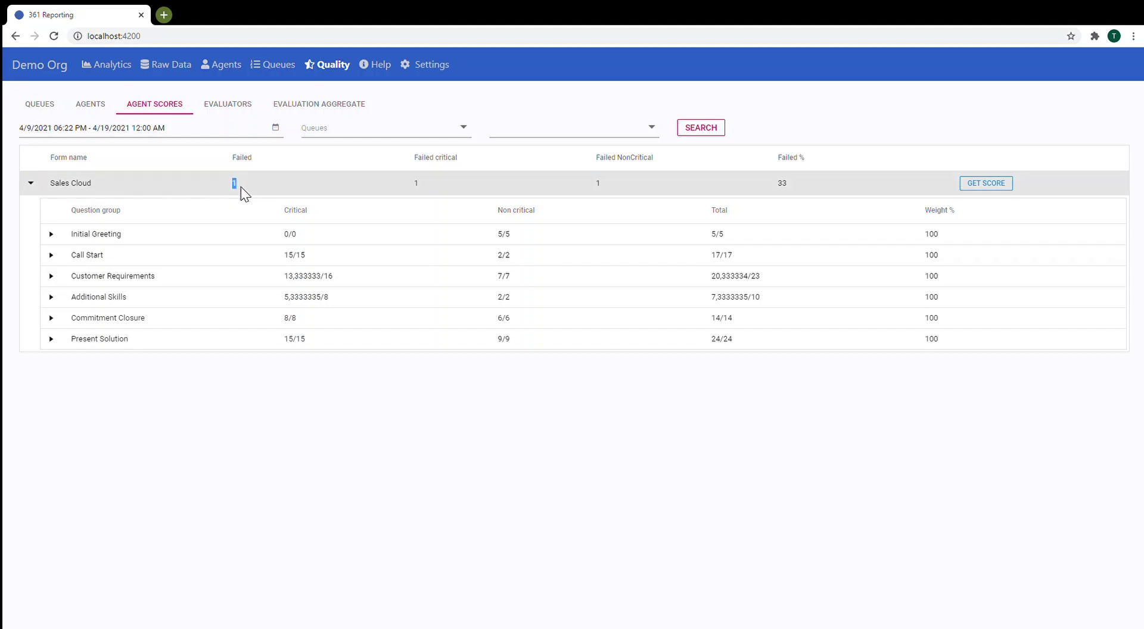
left_click(986, 183)
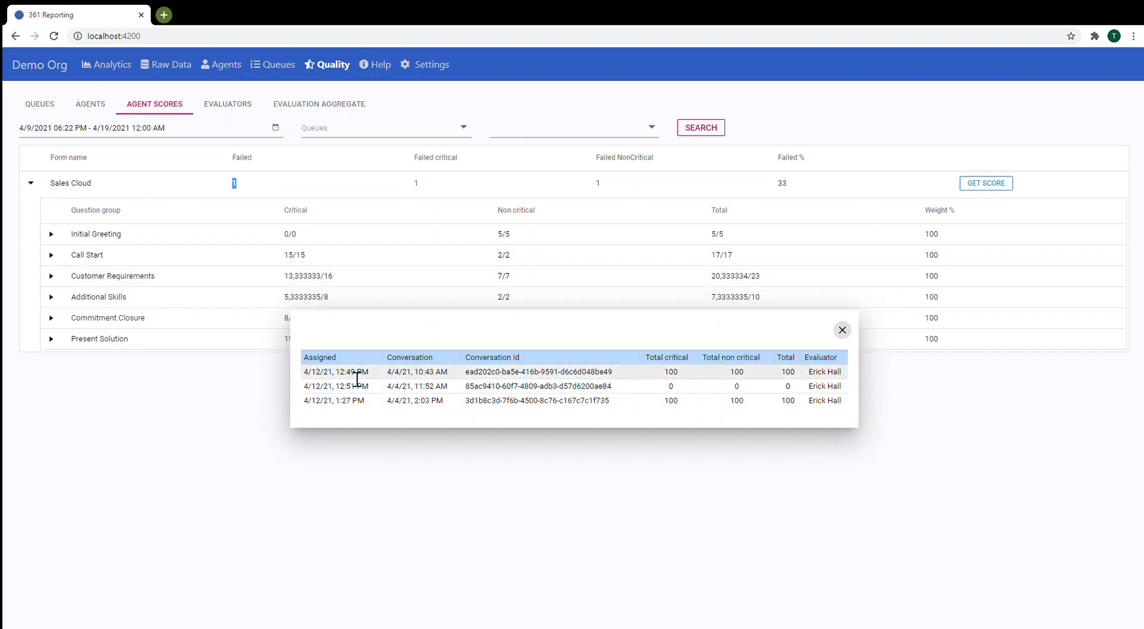
left_click_drag(302, 372, 695, 387)
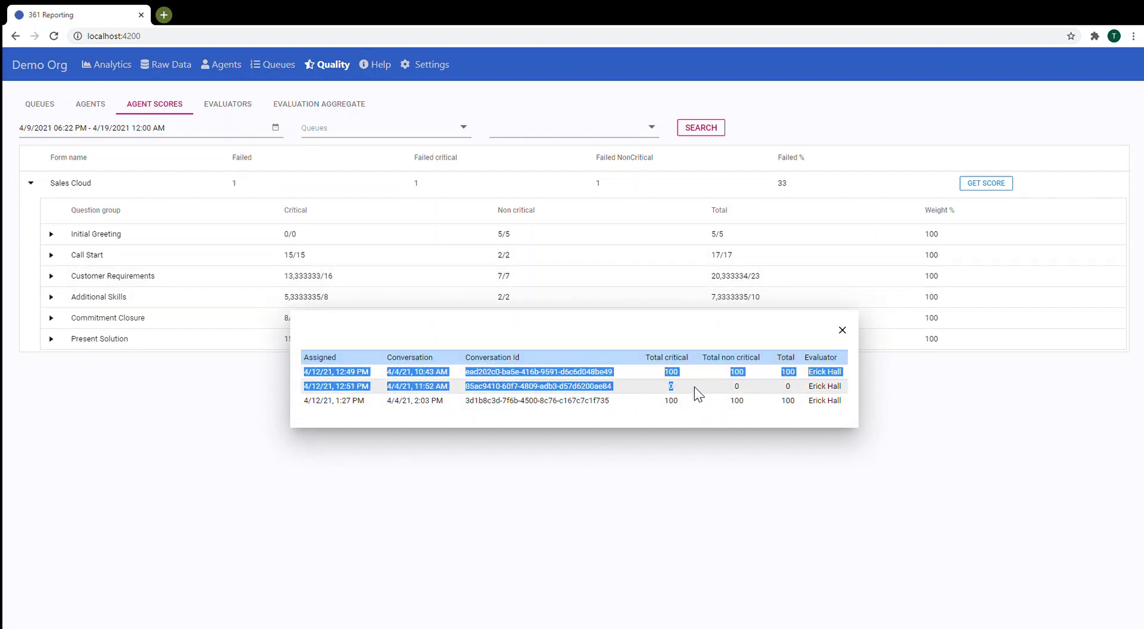
left_click(467, 393)
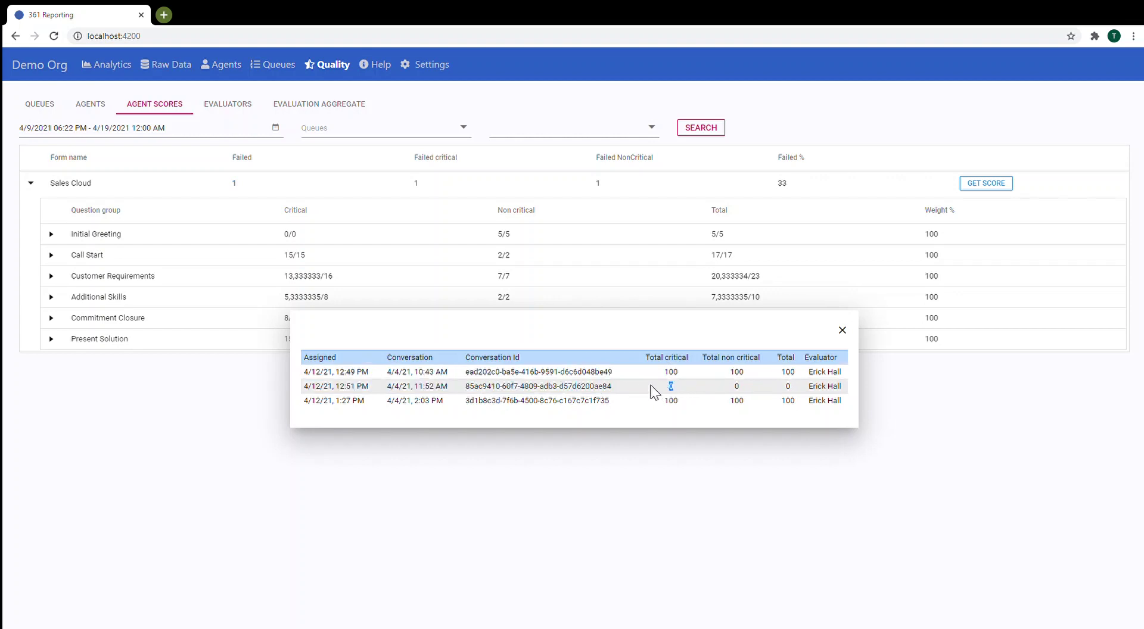
left_click(842, 330)
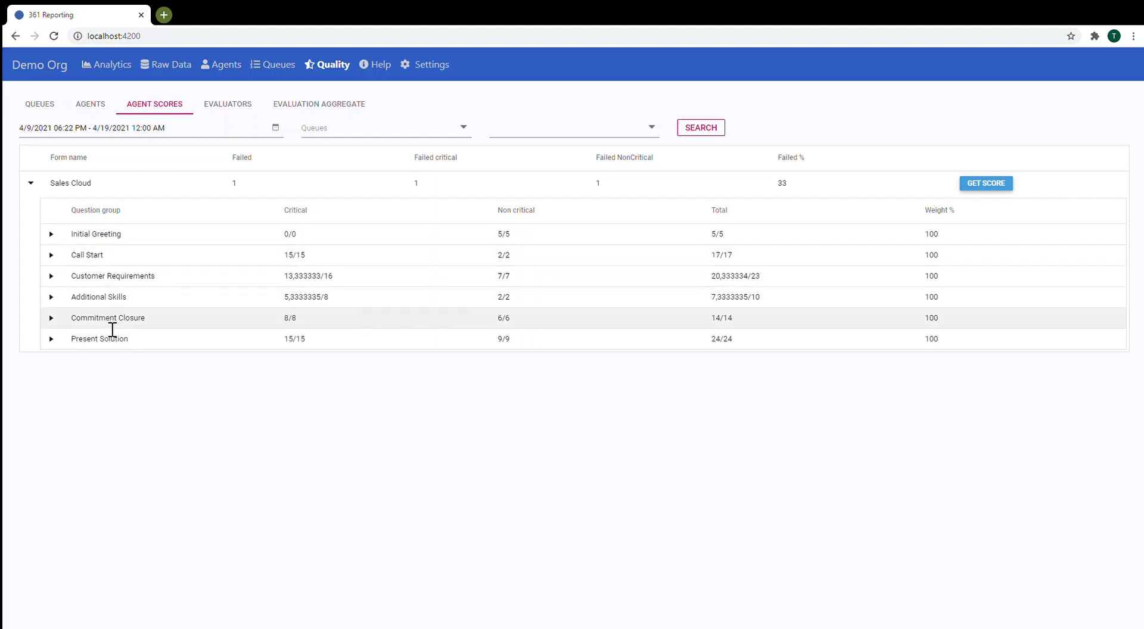
Expand Initial Greeting, Call Start and Customer Requirements to list their individual questions.
left_click(52, 234)
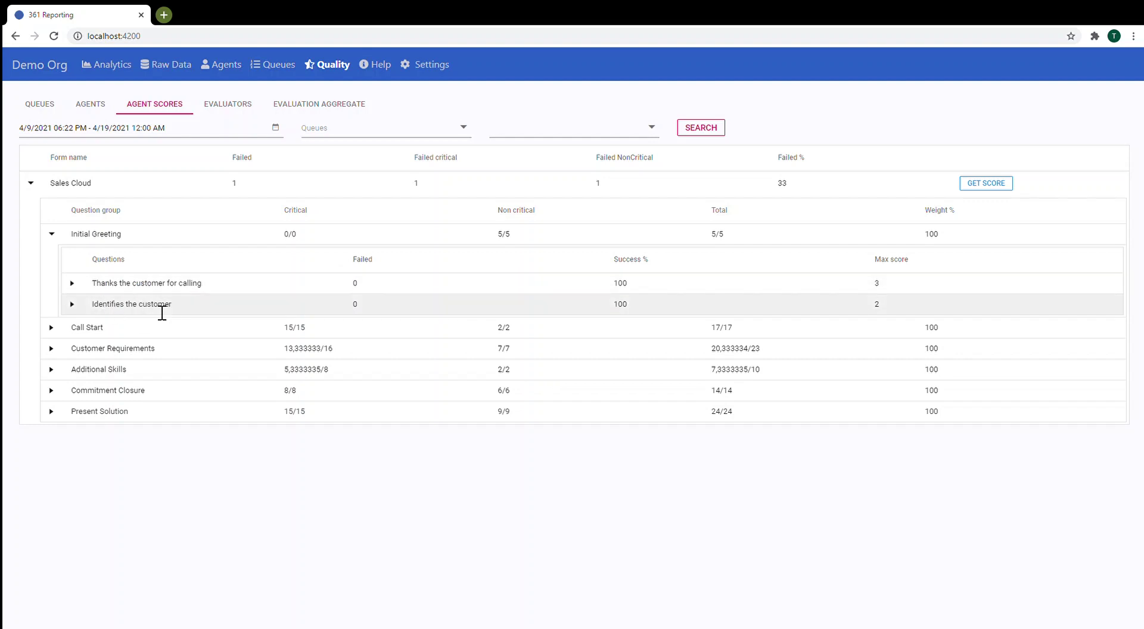
left_click(51, 328)
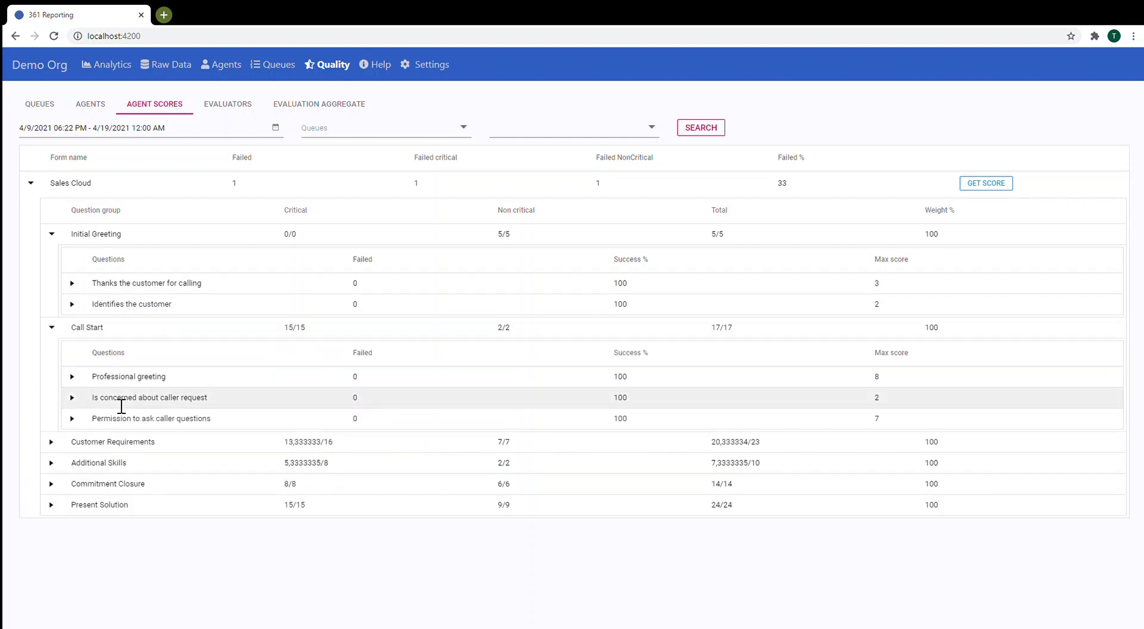
left_click(51, 443)
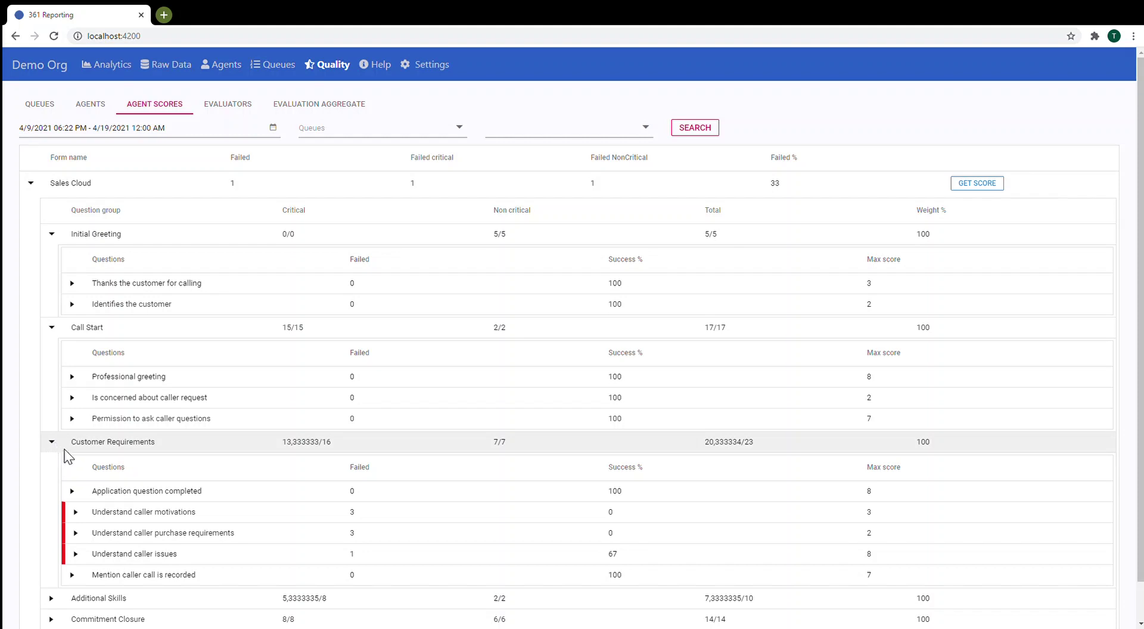
scroll(84, 449, "down", 1)
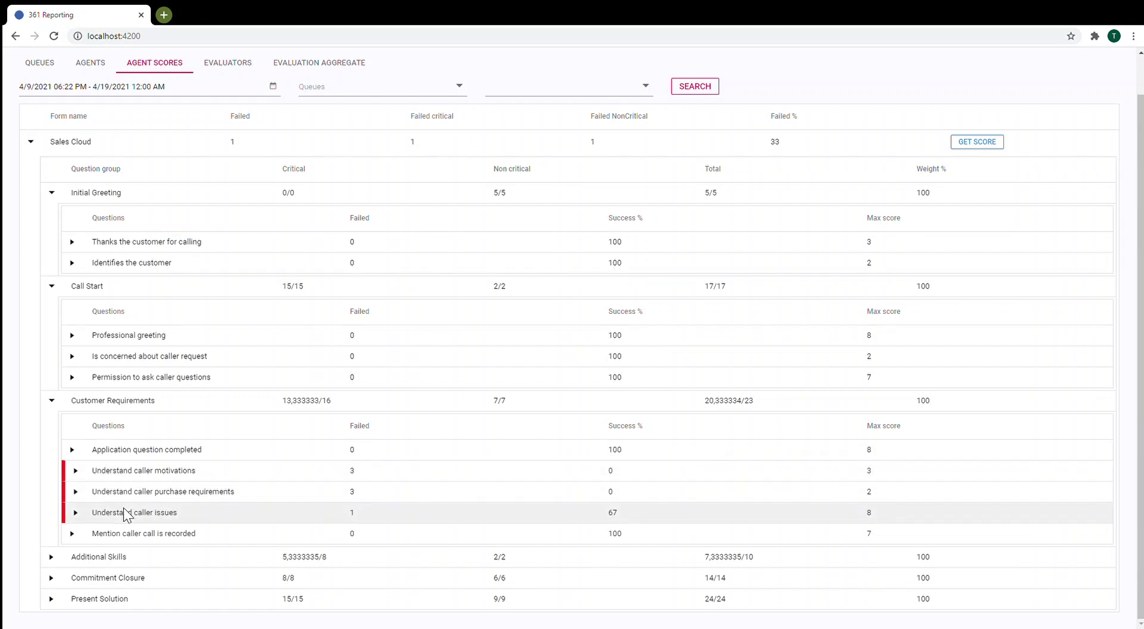
Show the conversations for caller motivations, purchase requirements and caller issues questions.
left_click(75, 471)
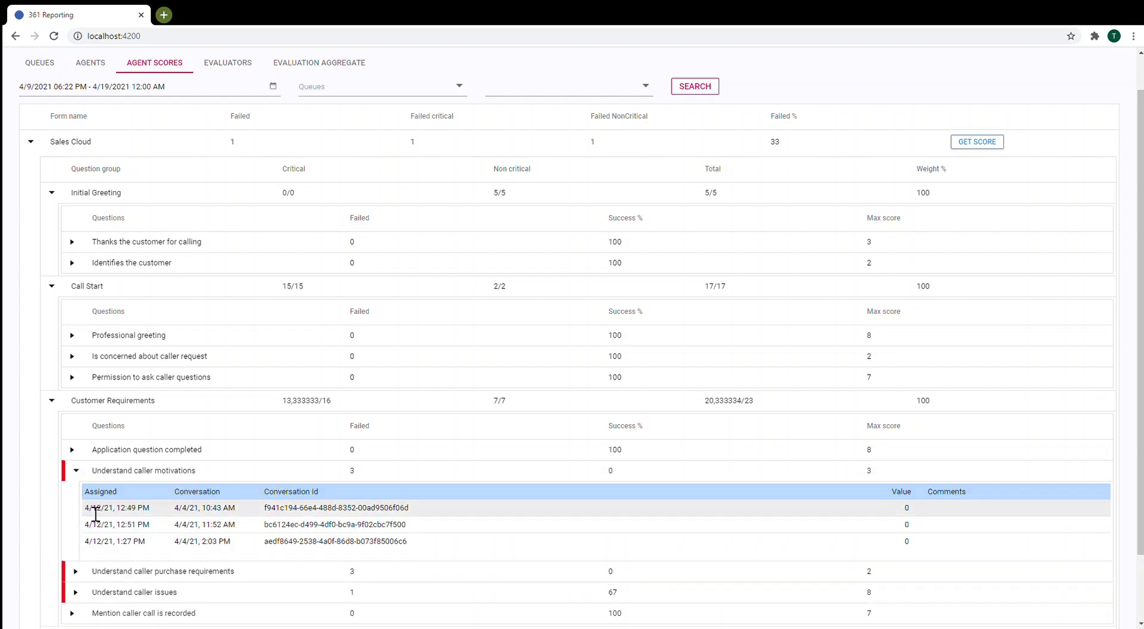
left_click_drag(85, 509, 122, 521)
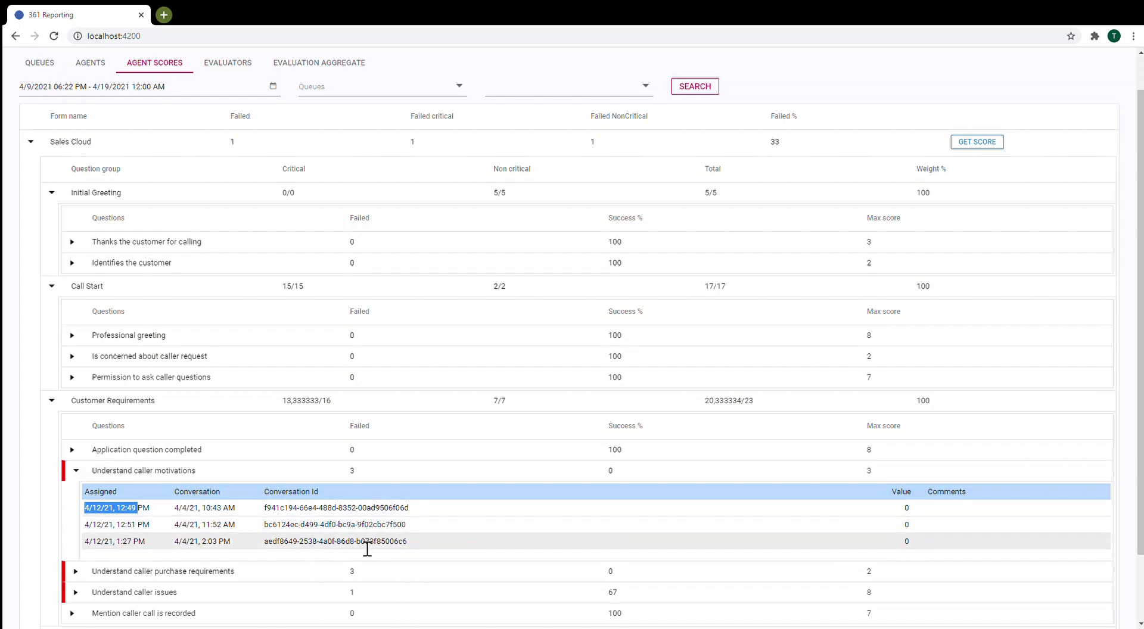
scroll(89, 494, "down", 2)
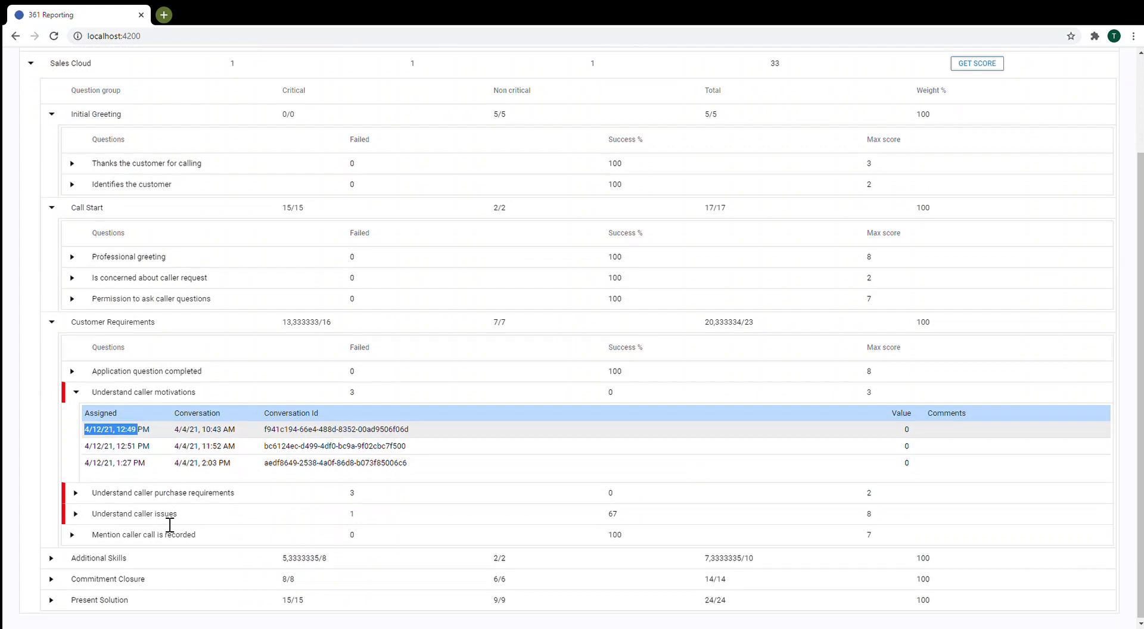
left_click(77, 492)
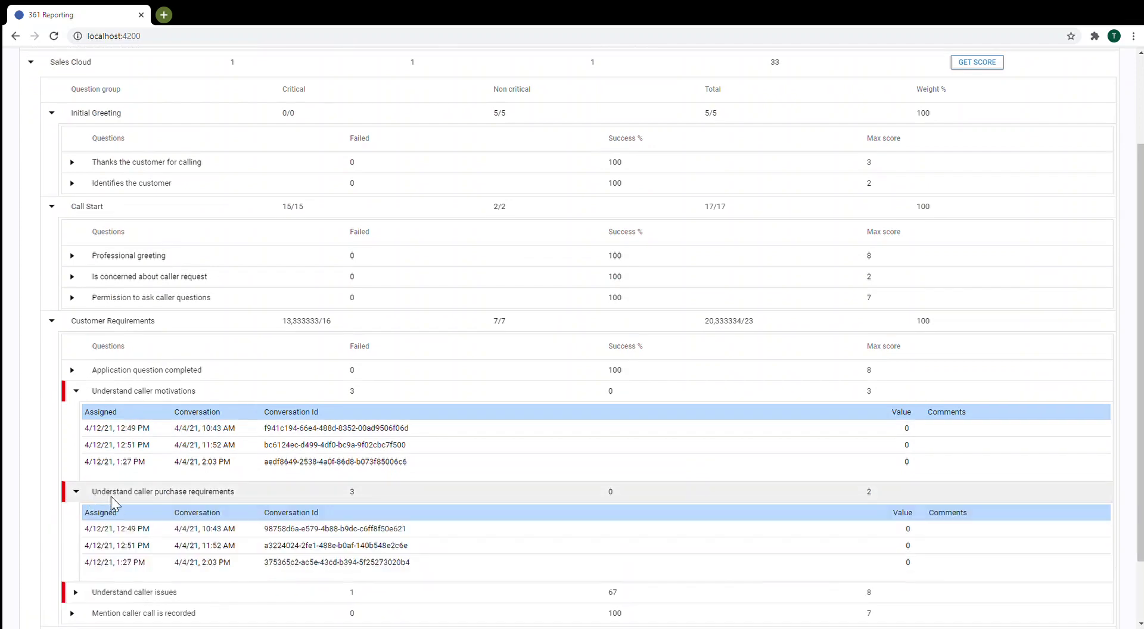
scroll(149, 507, "down", 2)
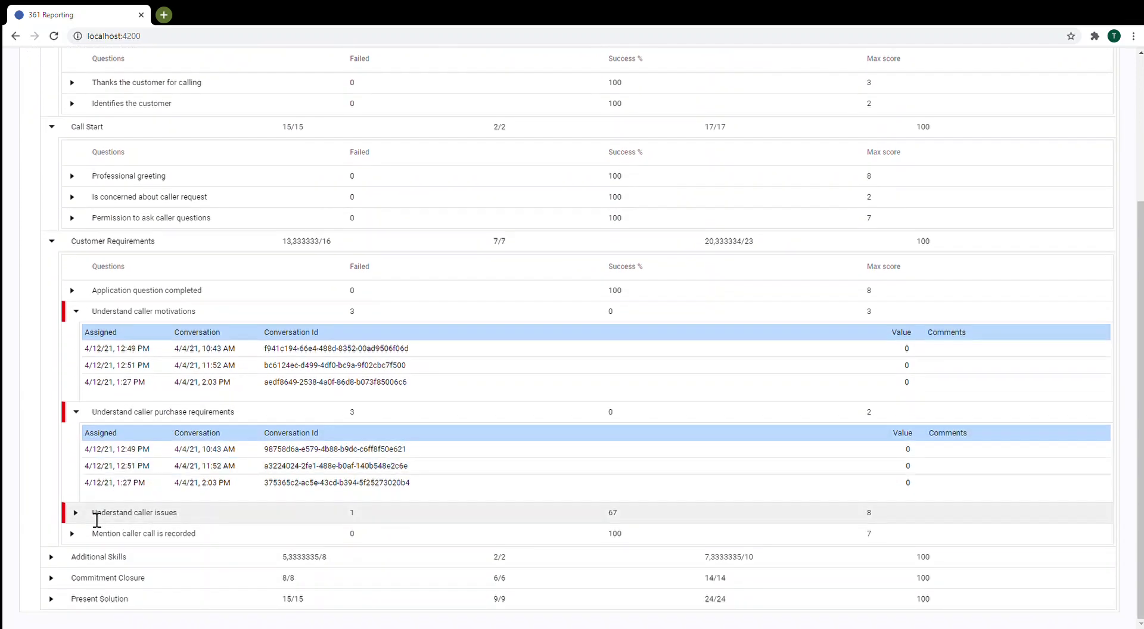
left_click(77, 515)
scroll(90, 516, "down", 1)
scroll(149, 531, "down", 1)
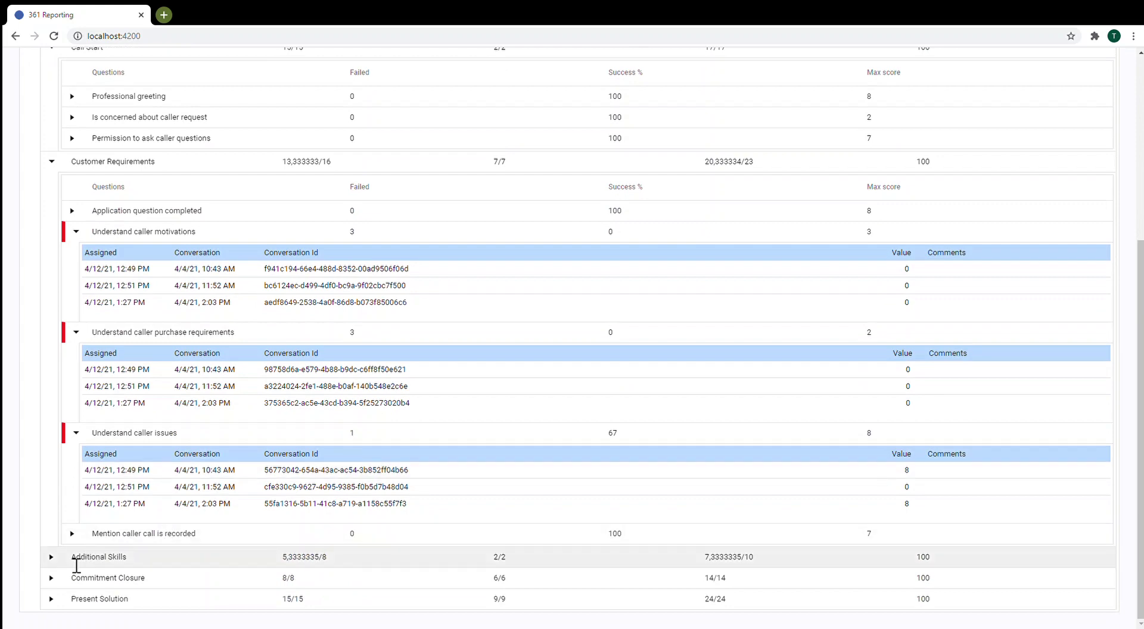
Expand Additional Skills and highlight its group name and the Listening question.
left_click(60, 557)
scroll(60, 560, "down", 1)
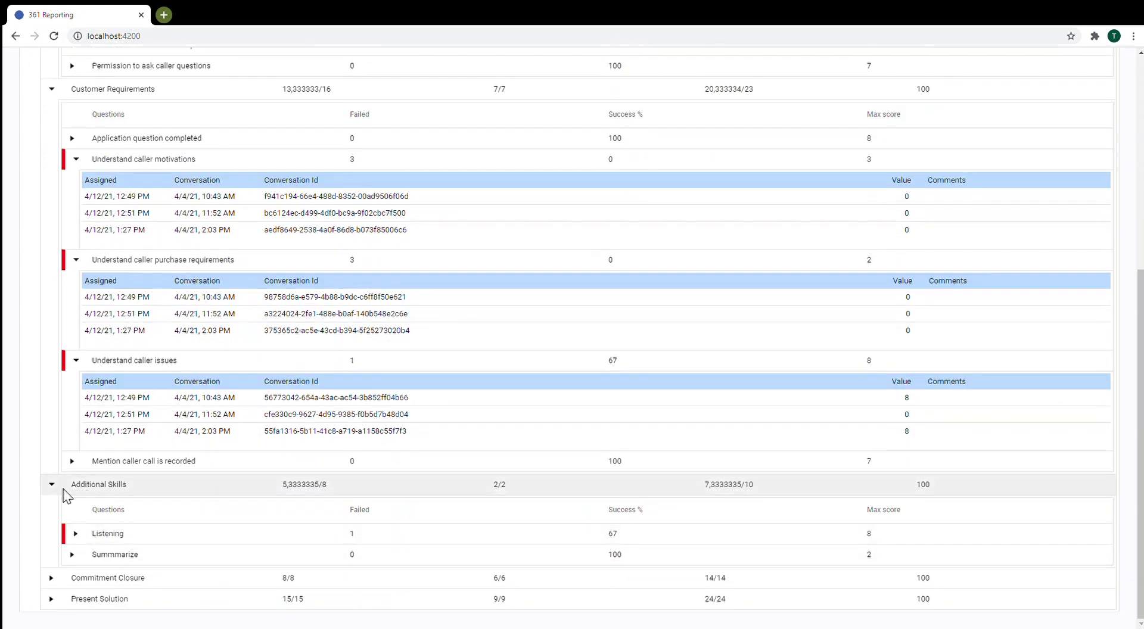
left_click_drag(102, 486, 121, 484)
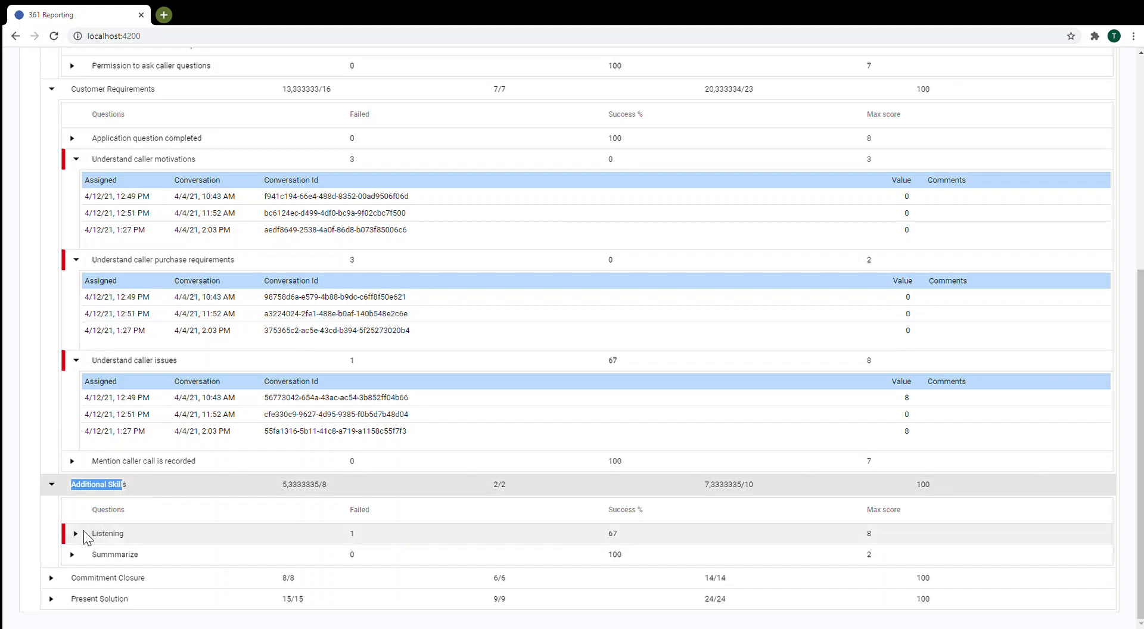
left_click_drag(77, 542, 127, 543)
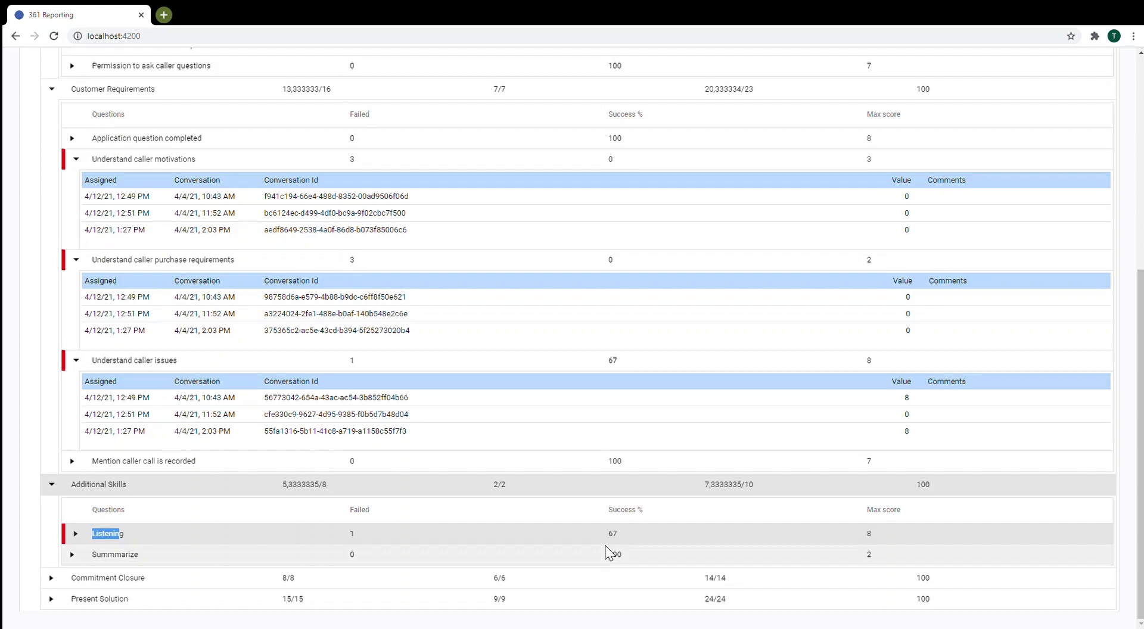
Expand the Commitment Closure and Present Solution question groups.
left_click(51, 579)
scroll(54, 602, "down", 2)
left_click(53, 601)
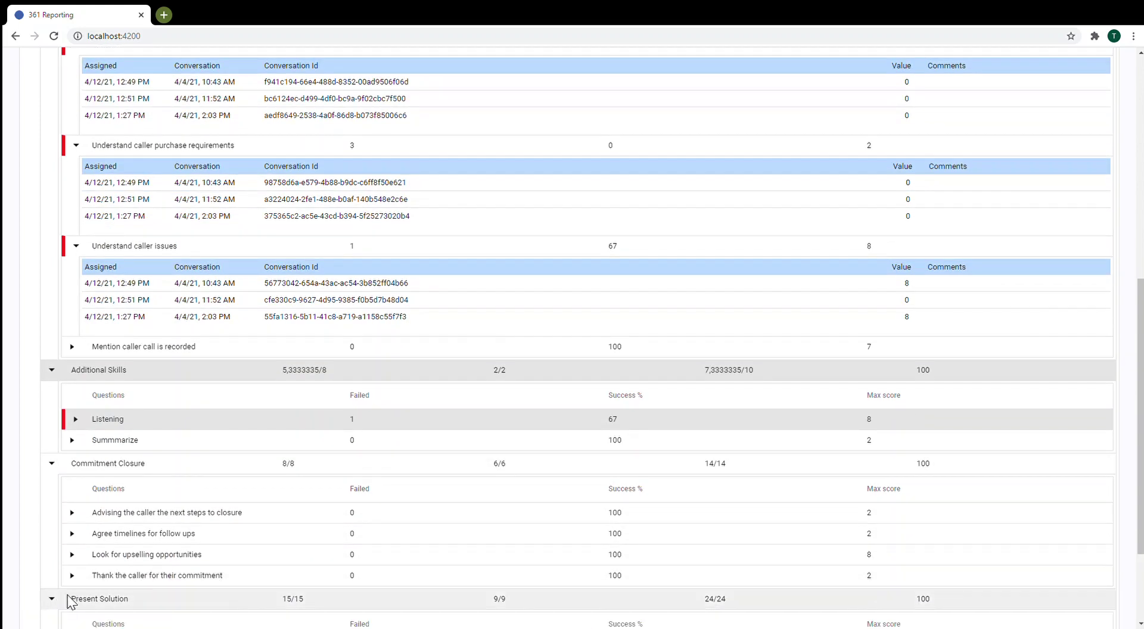
scroll(84, 589, "down", 2)
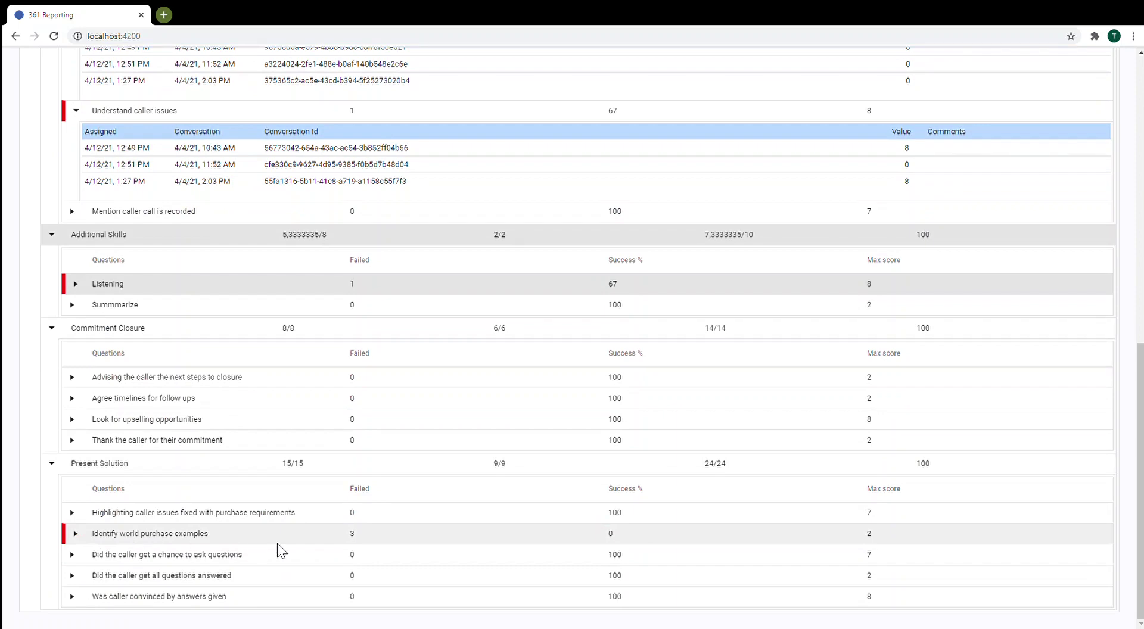
scroll(352, 515, "up", 10)
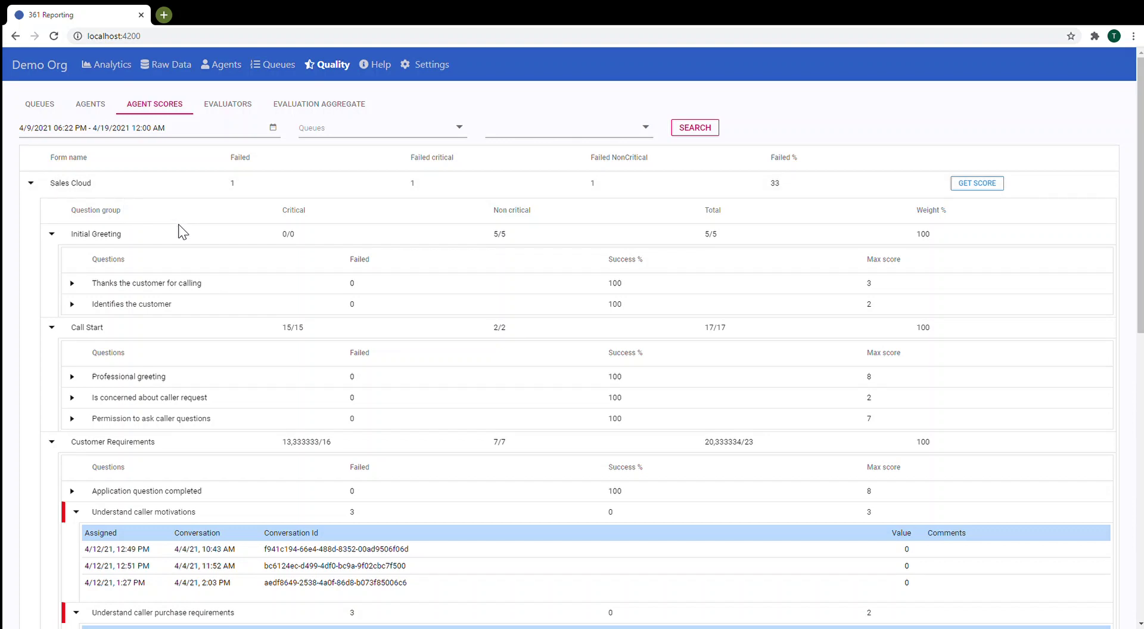
Run the evaluators report, break Fri Apr 09 into queues and widen the row-header column.
left_click(230, 113)
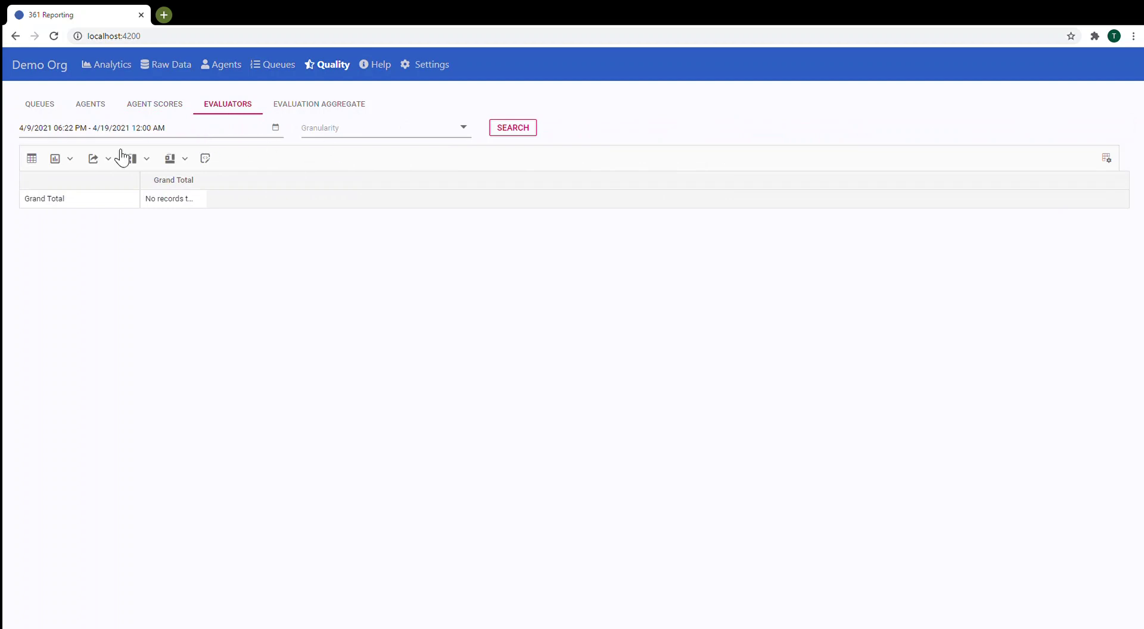
left_click(512, 129)
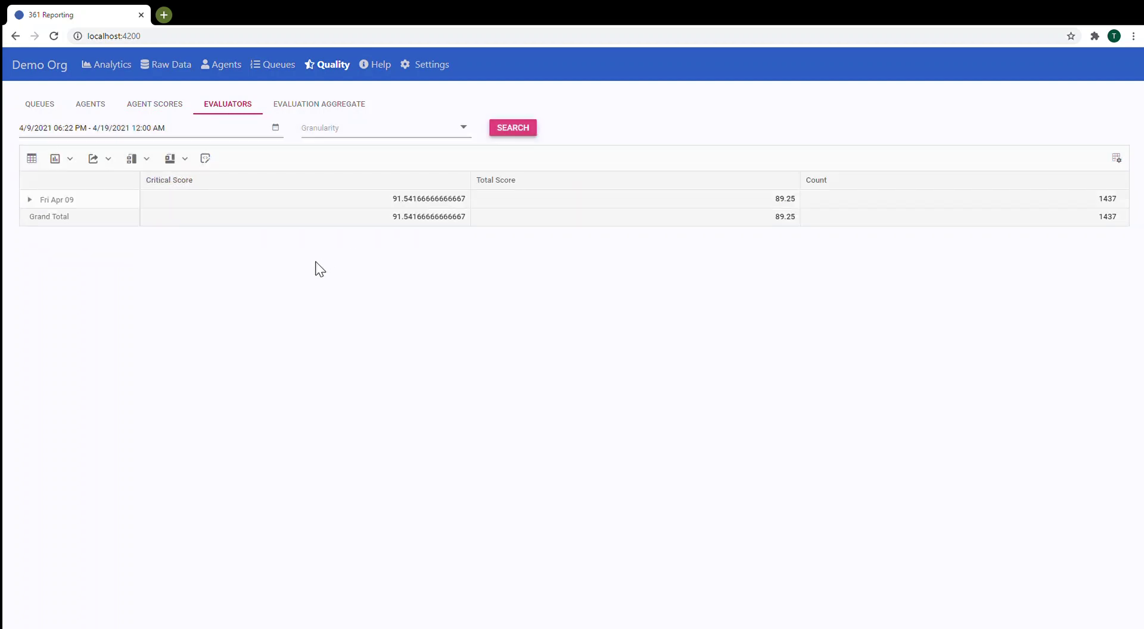
left_click(29, 199)
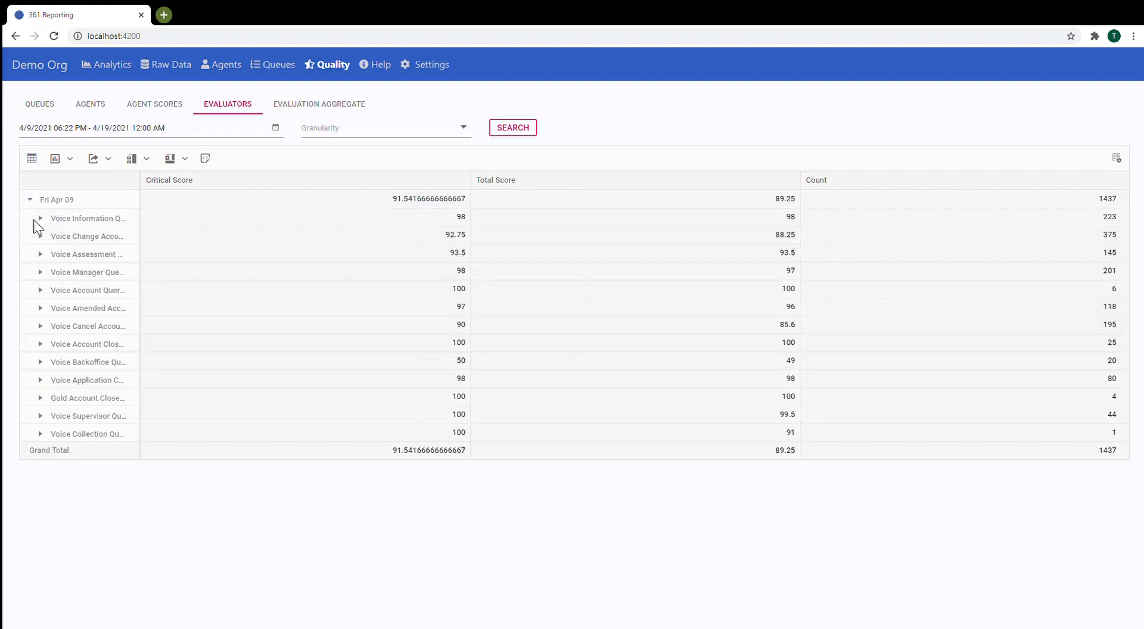
left_click_drag(146, 181, 267, 181)
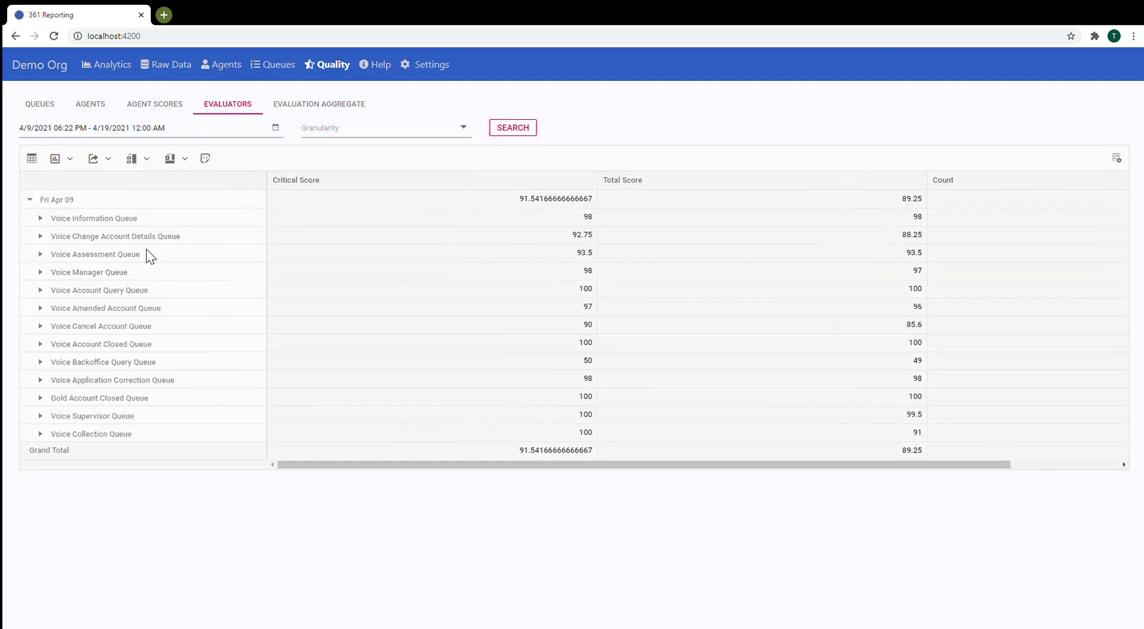
Expand the Voice Information, Change Account Details, Assessment and Manager queues to show evaluators.
left_click(40, 219)
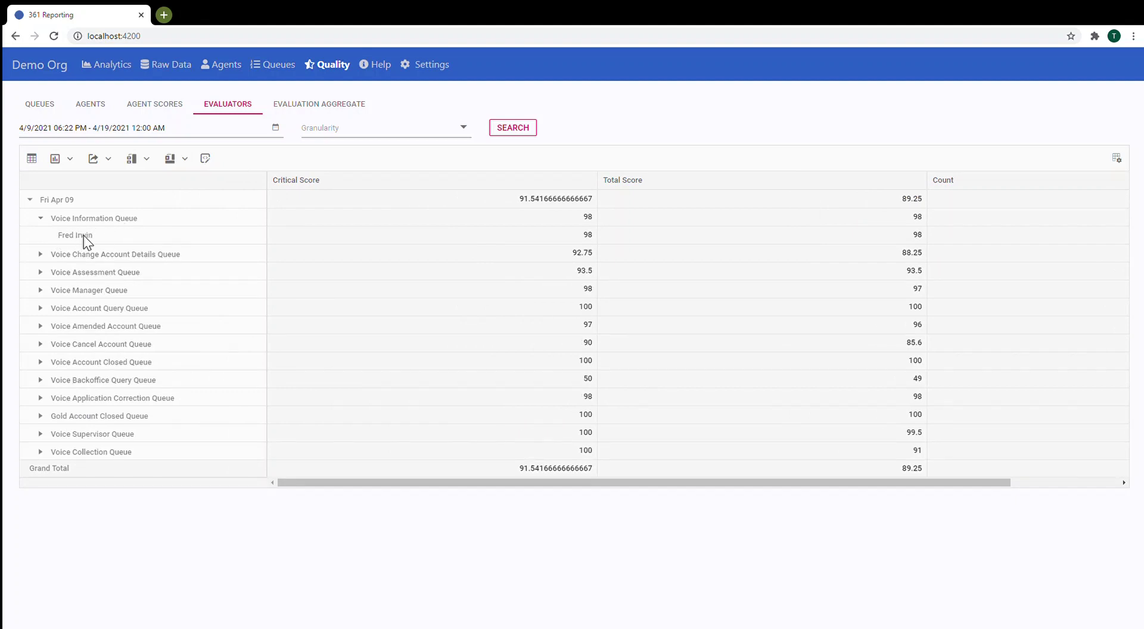
left_click(41, 254)
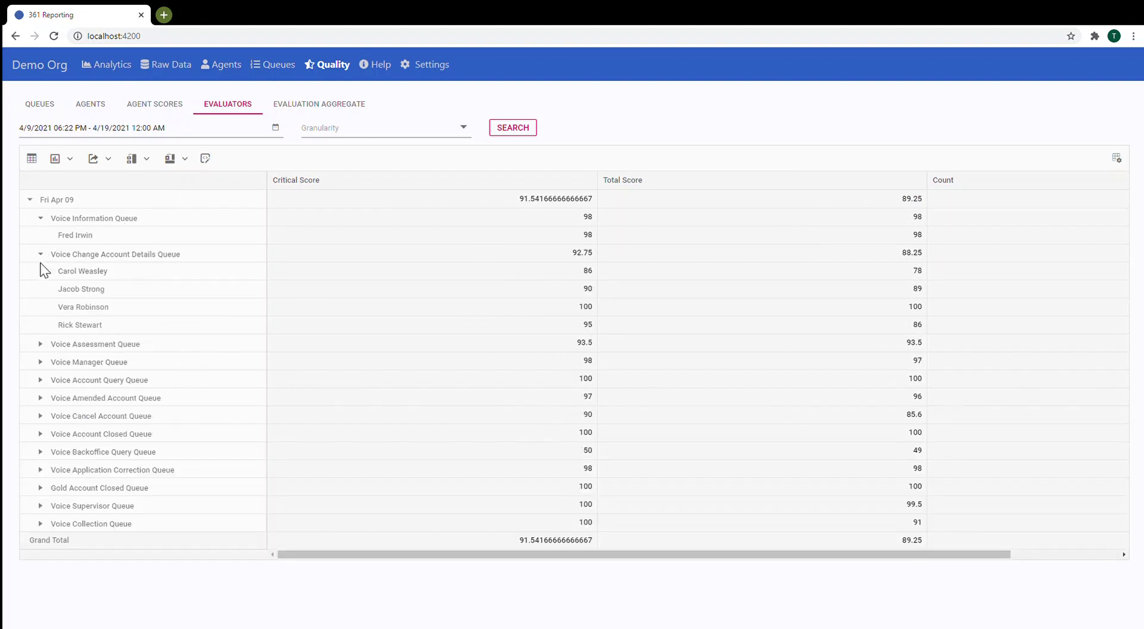
left_click(42, 345)
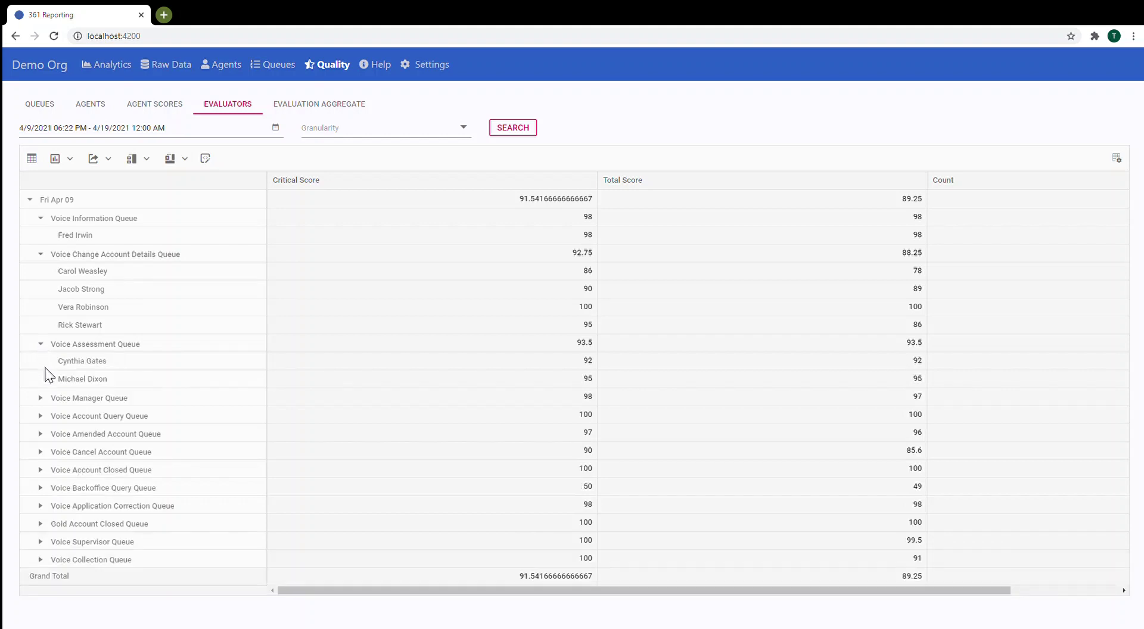
left_click(42, 398)
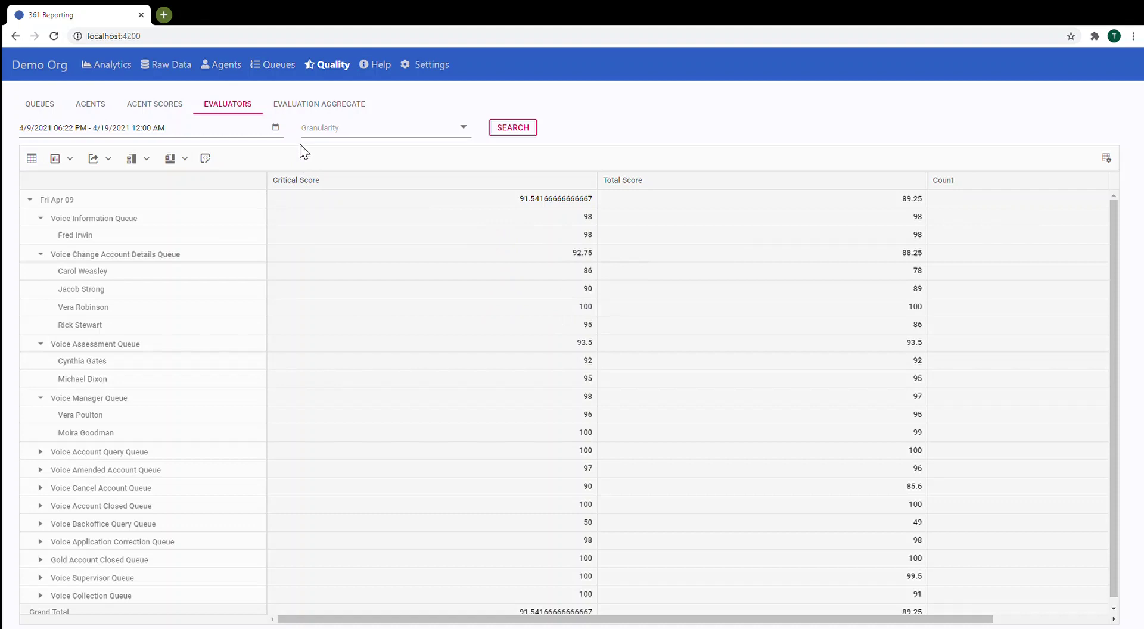
Run the Evaluation Aggregate report filtered to Gold Assessment Queue.
left_click(321, 111)
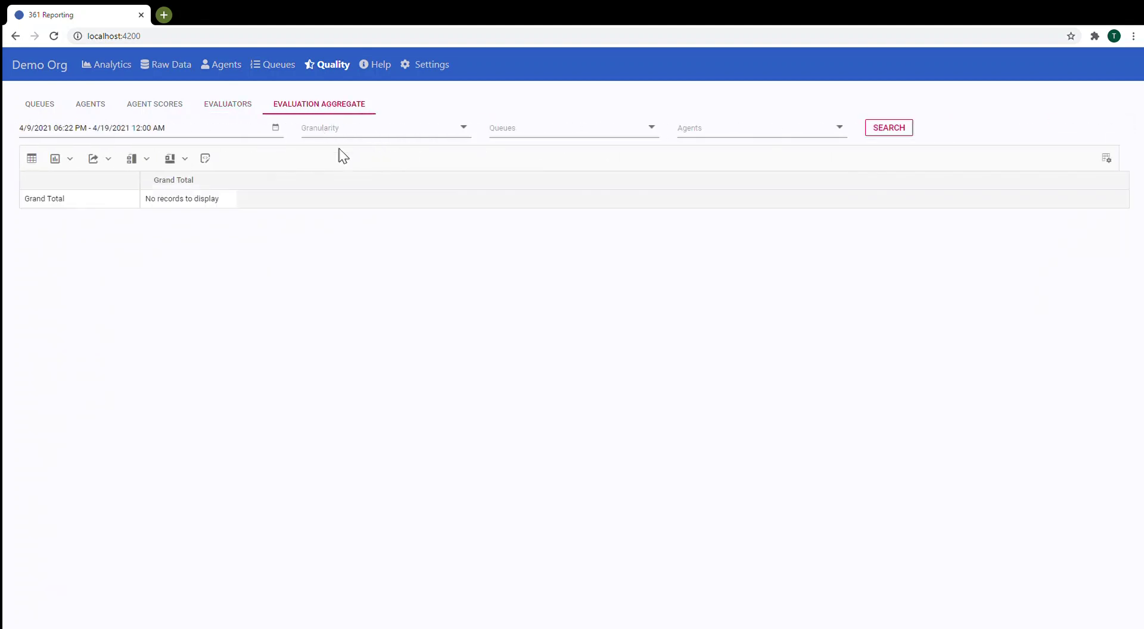
left_click(523, 138)
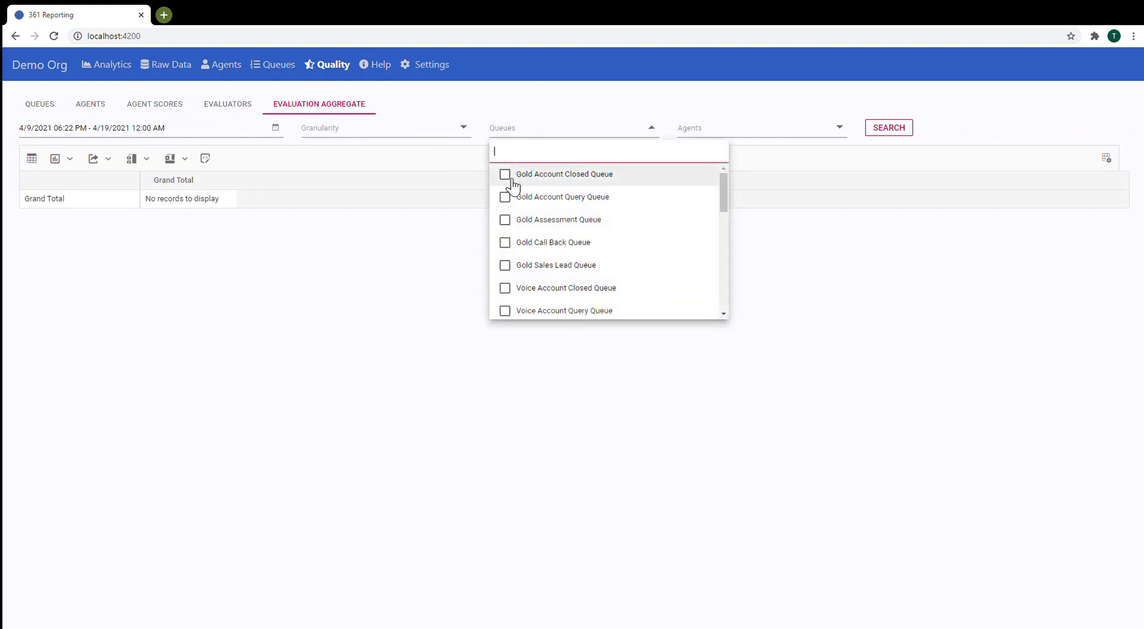
left_click(509, 229)
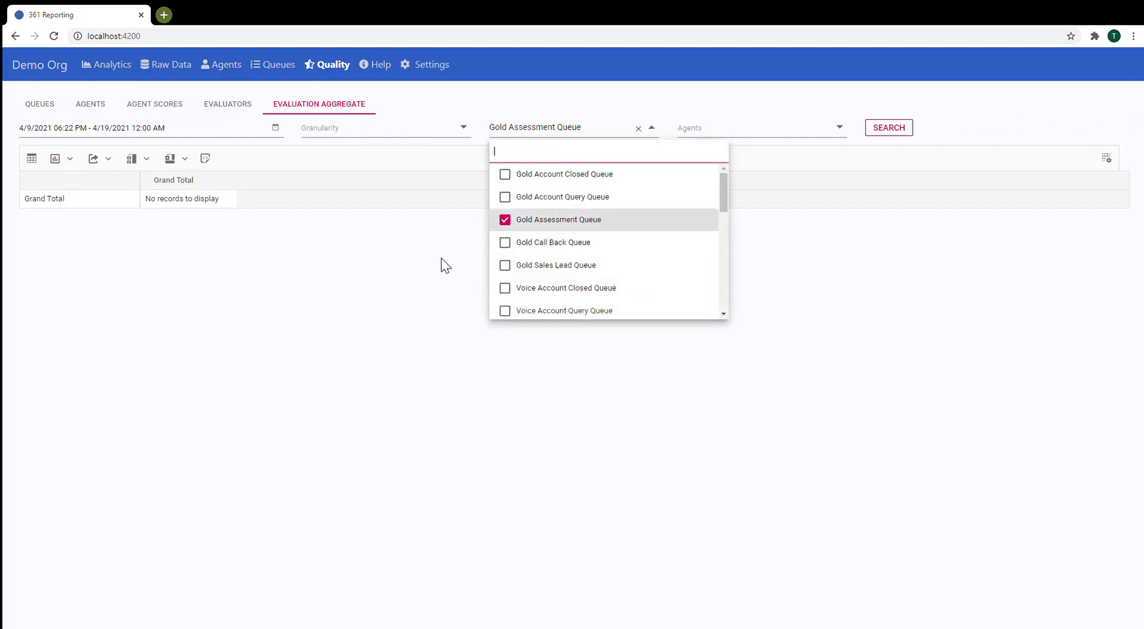
left_click(439, 264)
left_click(874, 129)
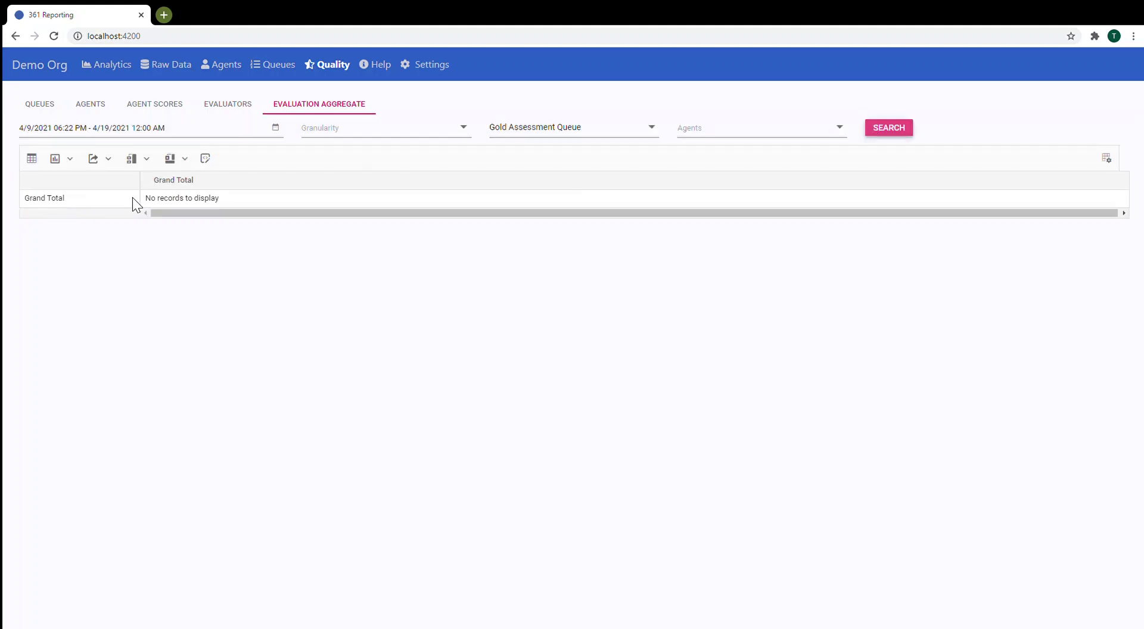
Rerun the aggregate for Gold Account Closed Queue, expanding Support to its one agent.
left_click(637, 132)
left_click(587, 143)
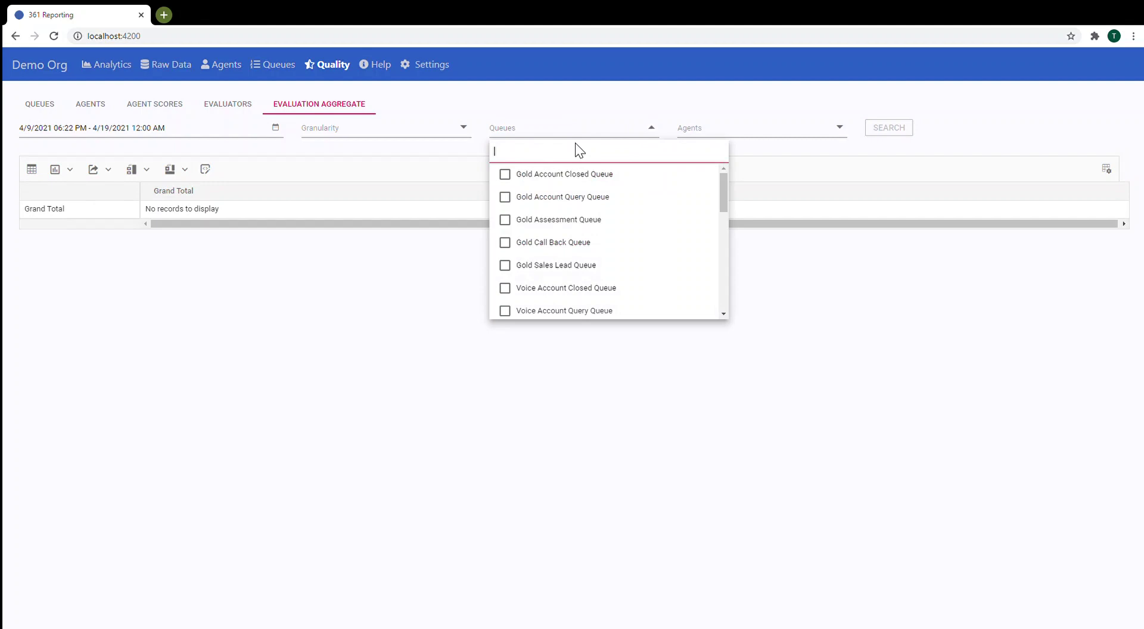
left_click(505, 174)
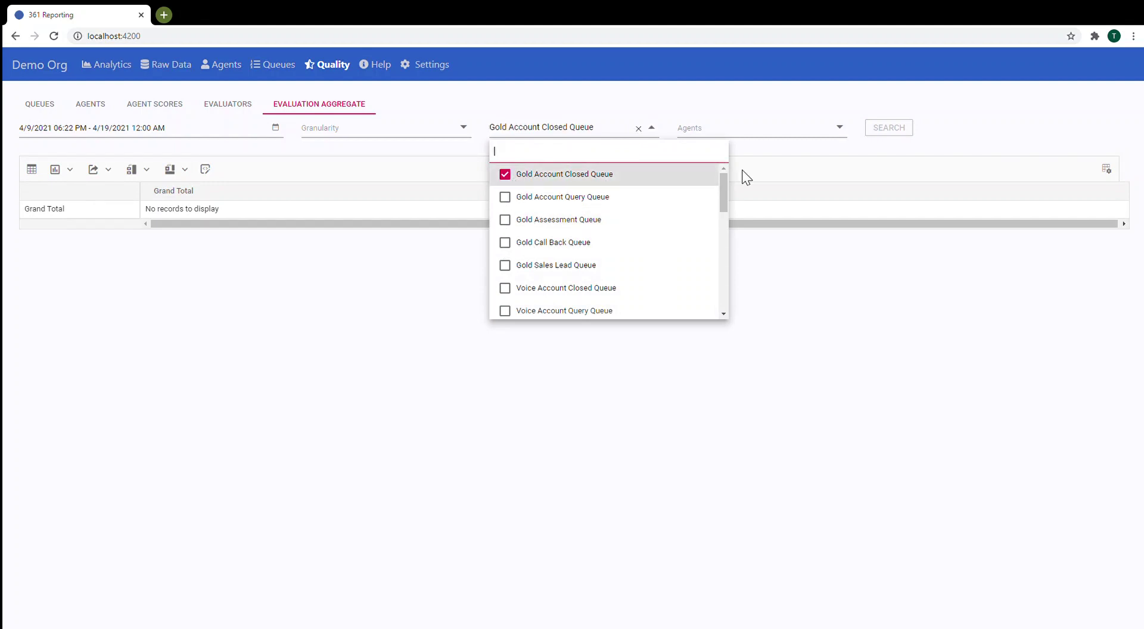
left_click(744, 176)
left_click(883, 130)
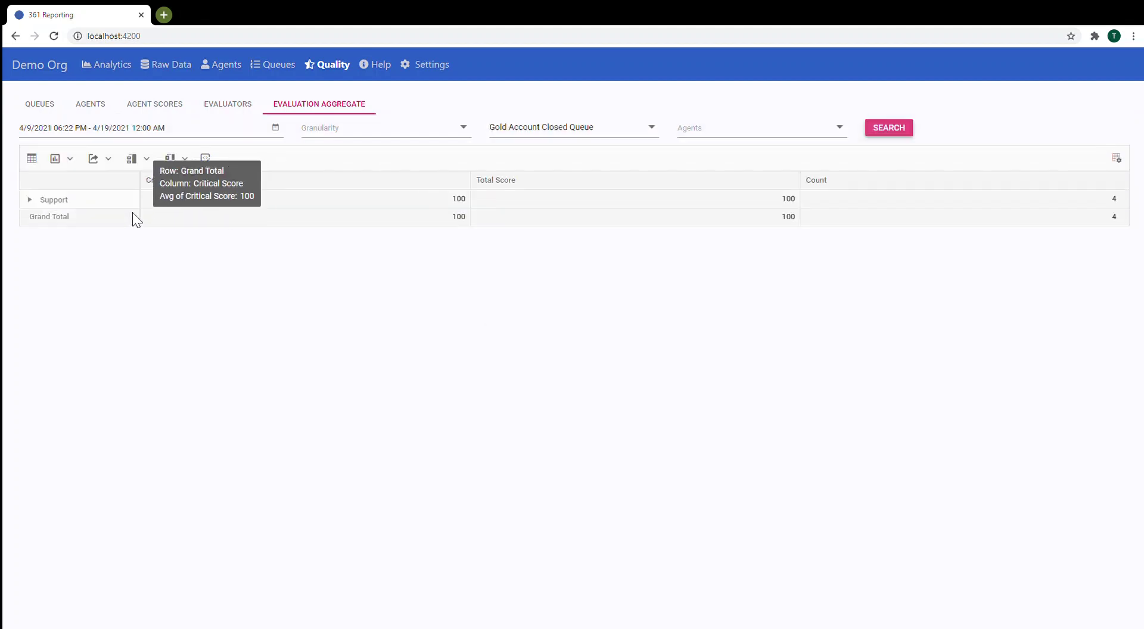
left_click(30, 201)
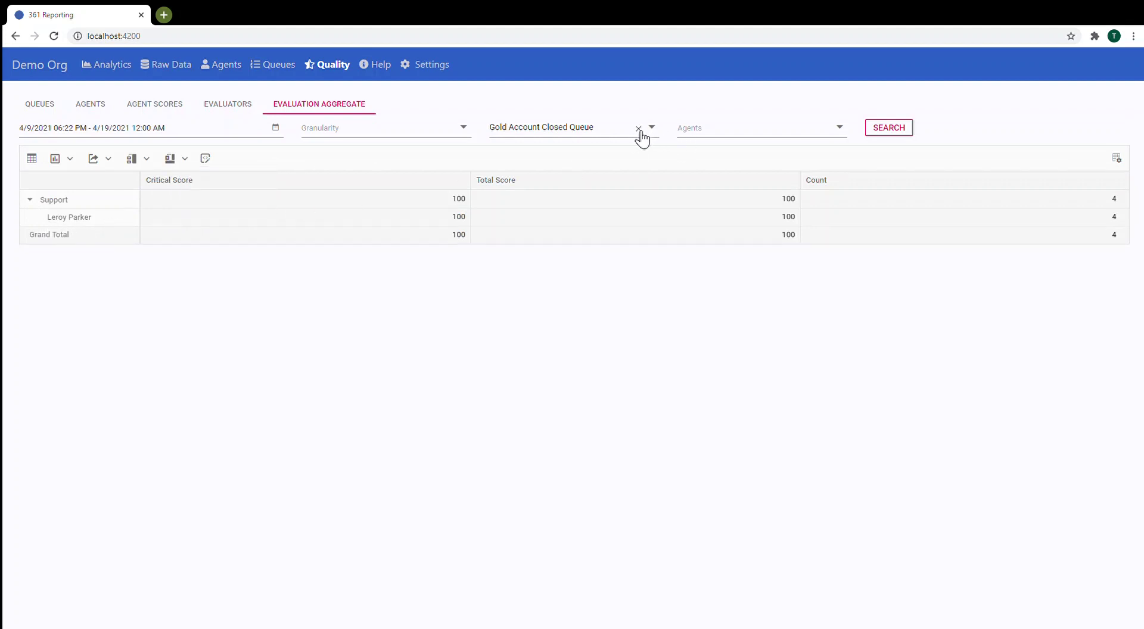
left_click(638, 128)
Filter the aggregate to Voice Cancel Account Queue and expand EvForm 23 into its agents.
left_click(627, 134)
scroll(573, 208, "down", 3)
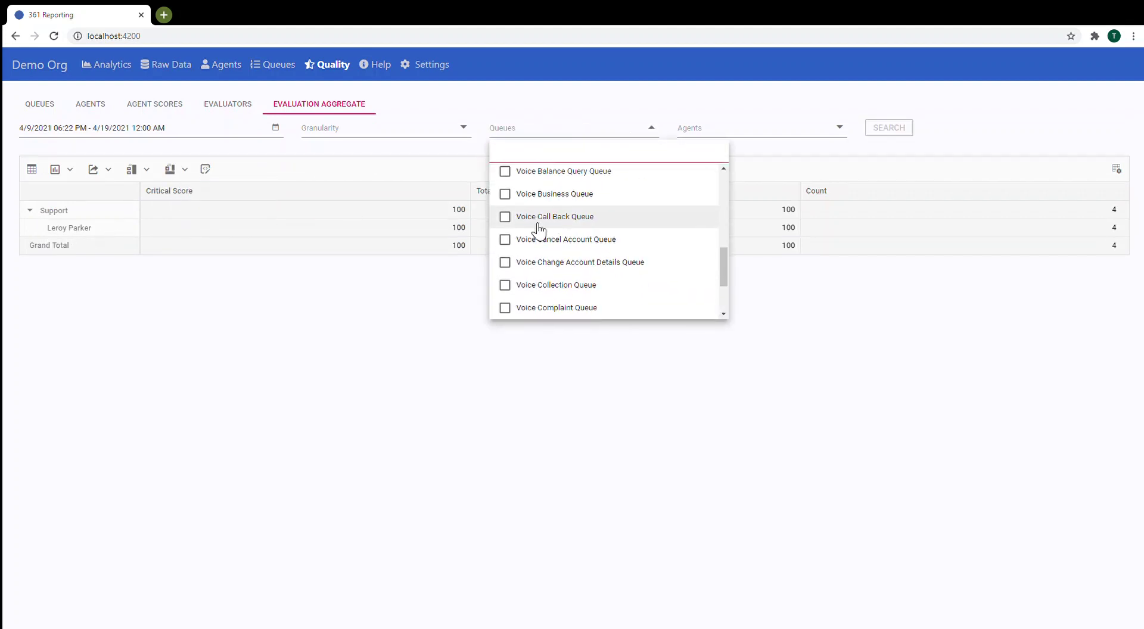
left_click(537, 238)
left_click(894, 280)
left_click(883, 136)
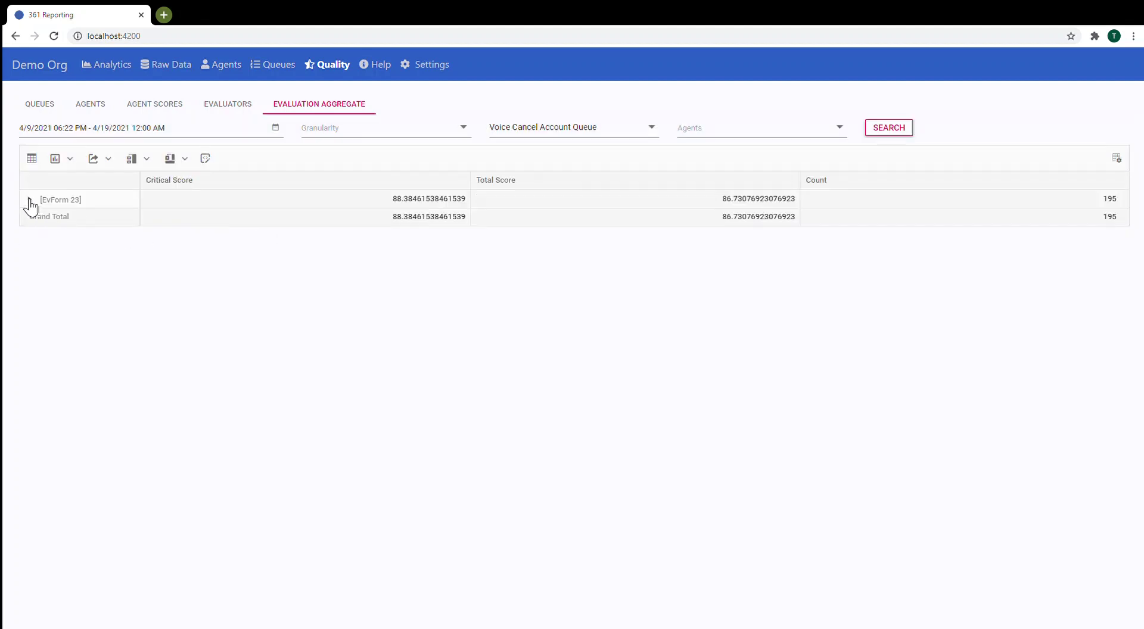
left_click(29, 200)
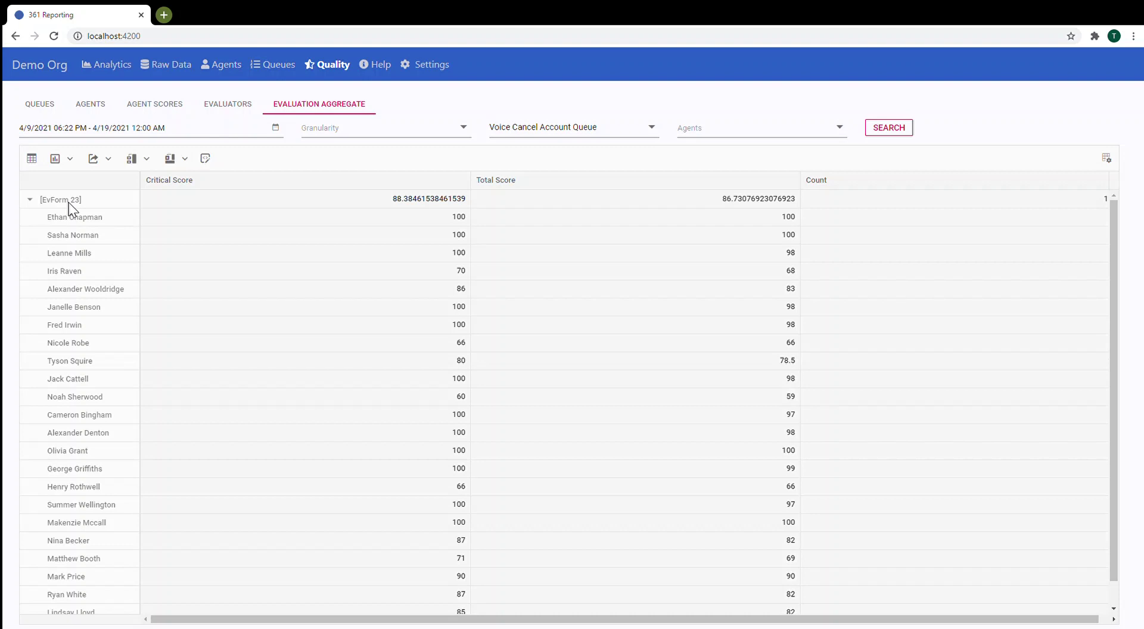
scroll(71, 227, "down", 1)
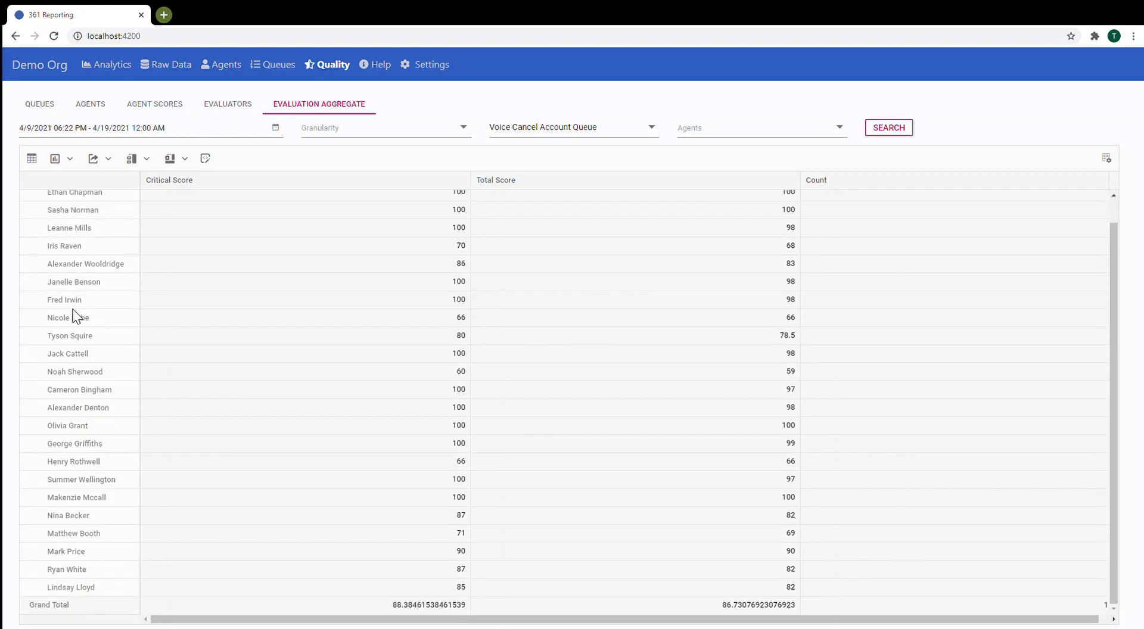
scroll(81, 302, "up", 1)
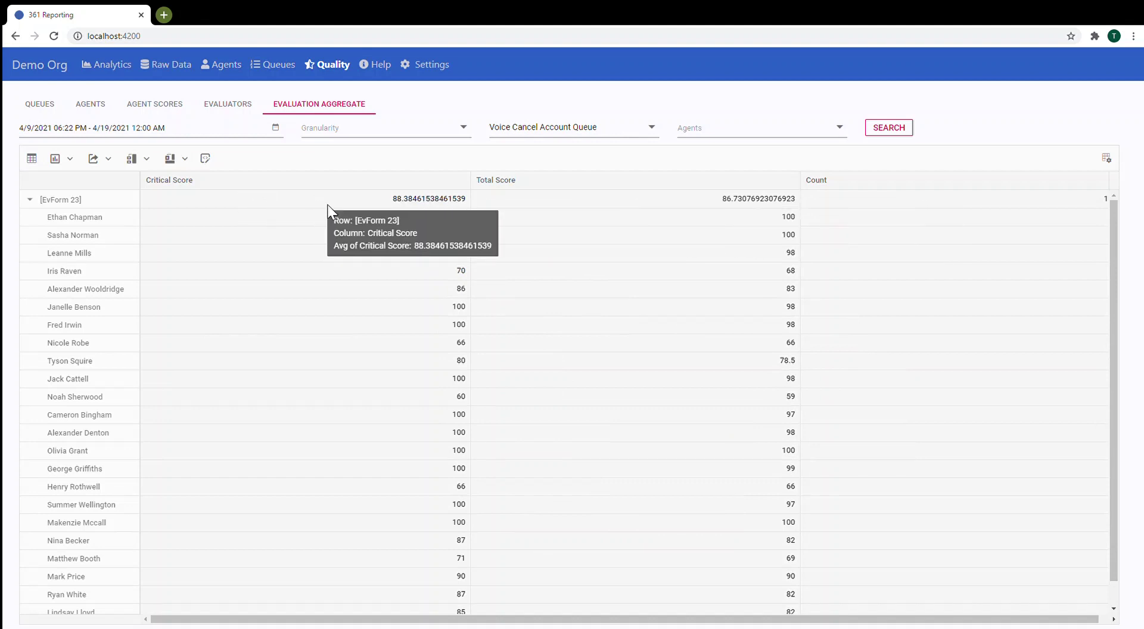
Add Gold Account Closed, Query, Assessment, Call Back, Sales Lead and Voice Account Closed queues, then rerun.
left_click(644, 127)
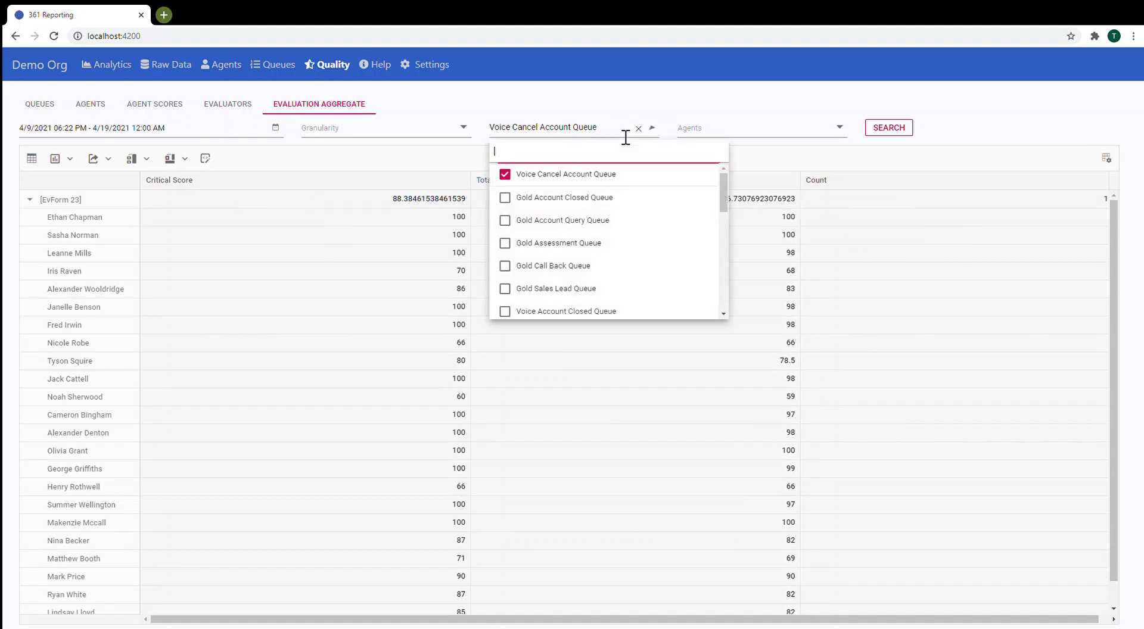
left_click(505, 197)
left_click(505, 220)
left_click(505, 243)
left_click(505, 266)
left_click(505, 289)
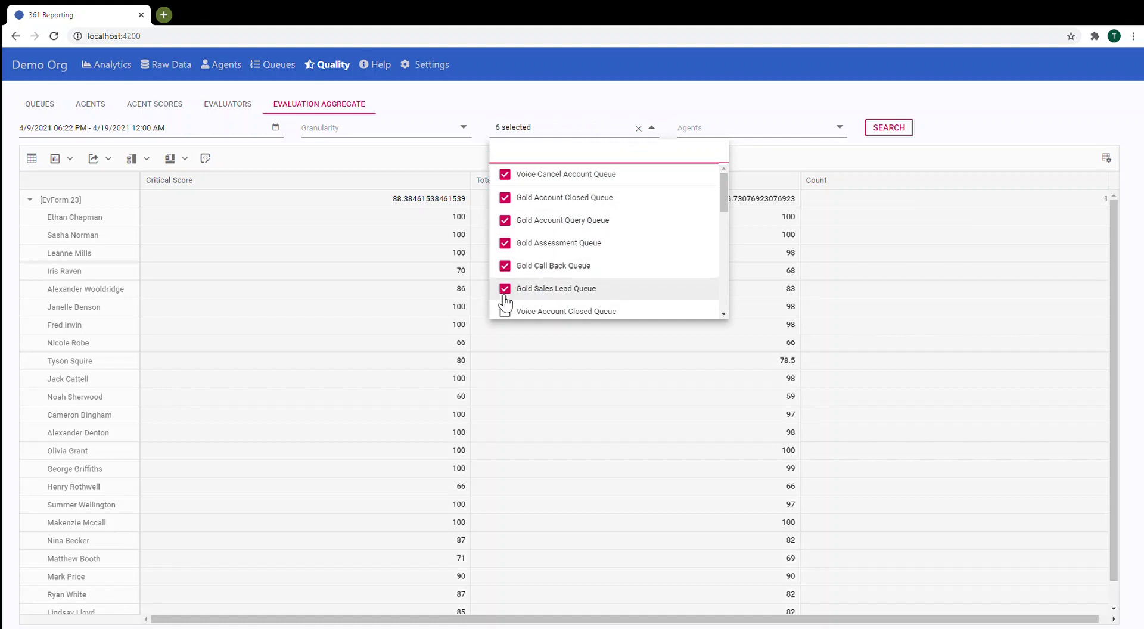
left_click(505, 311)
left_click(888, 140)
left_click(885, 127)
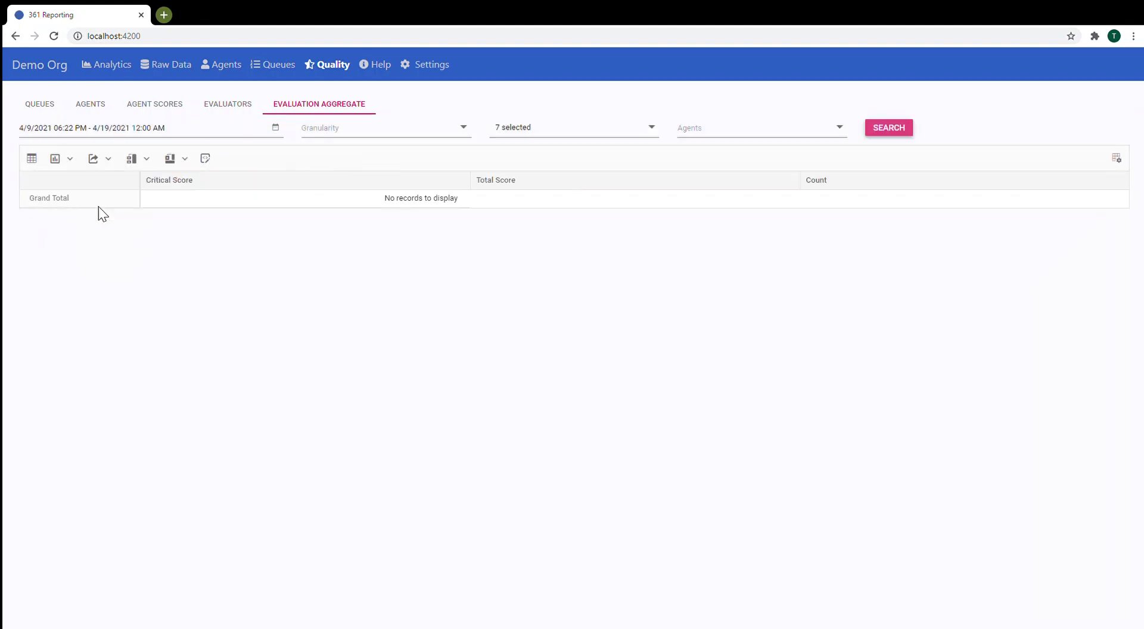
Expand Voice Account Closed, Gold Account Closed and Voice Cancel Account queues down to evaluators.
left_click(29, 201)
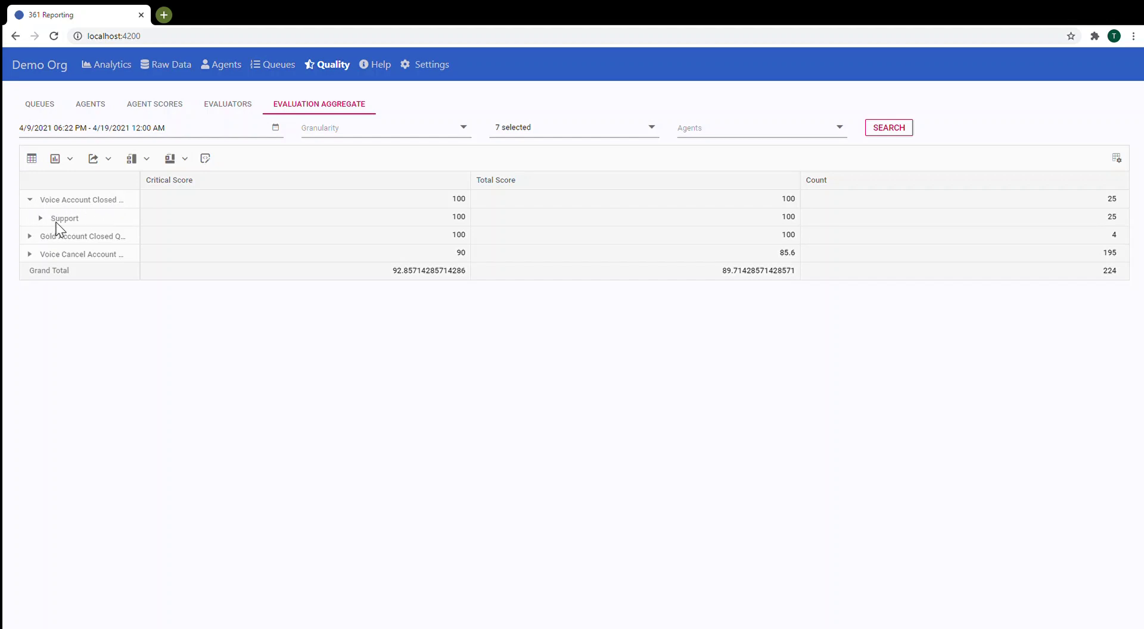
left_click(41, 218)
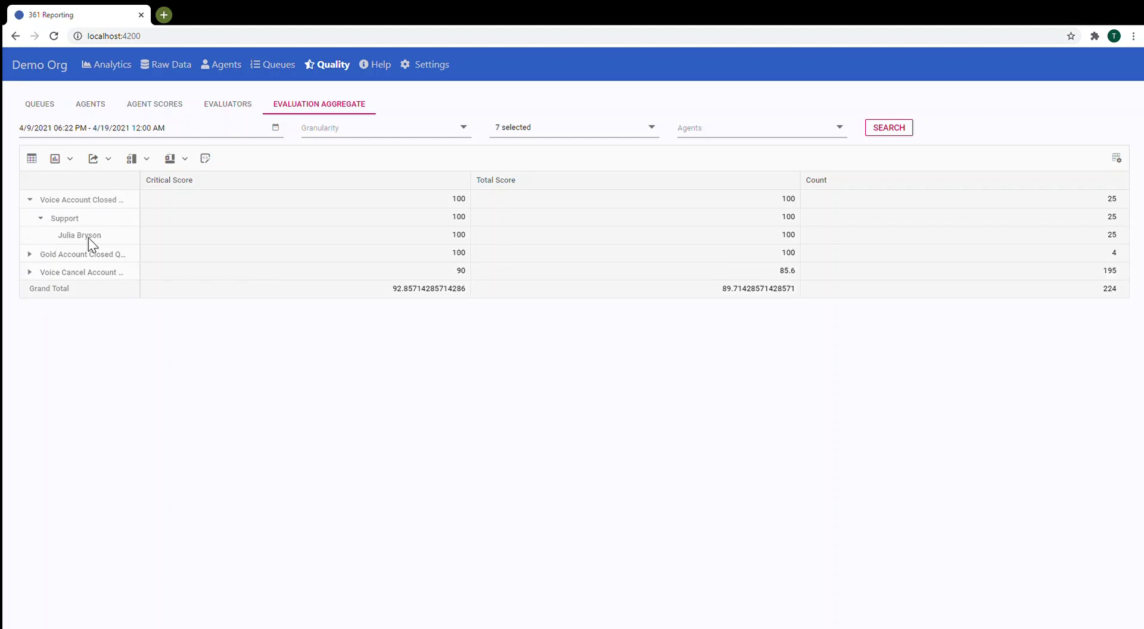
left_click(30, 254)
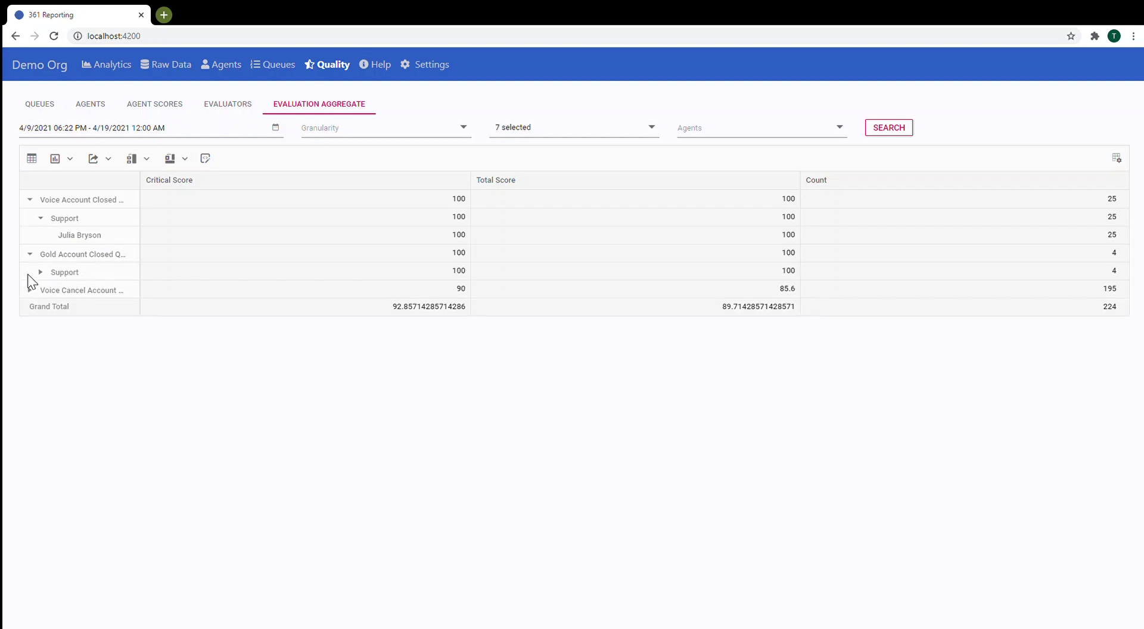
left_click(41, 272)
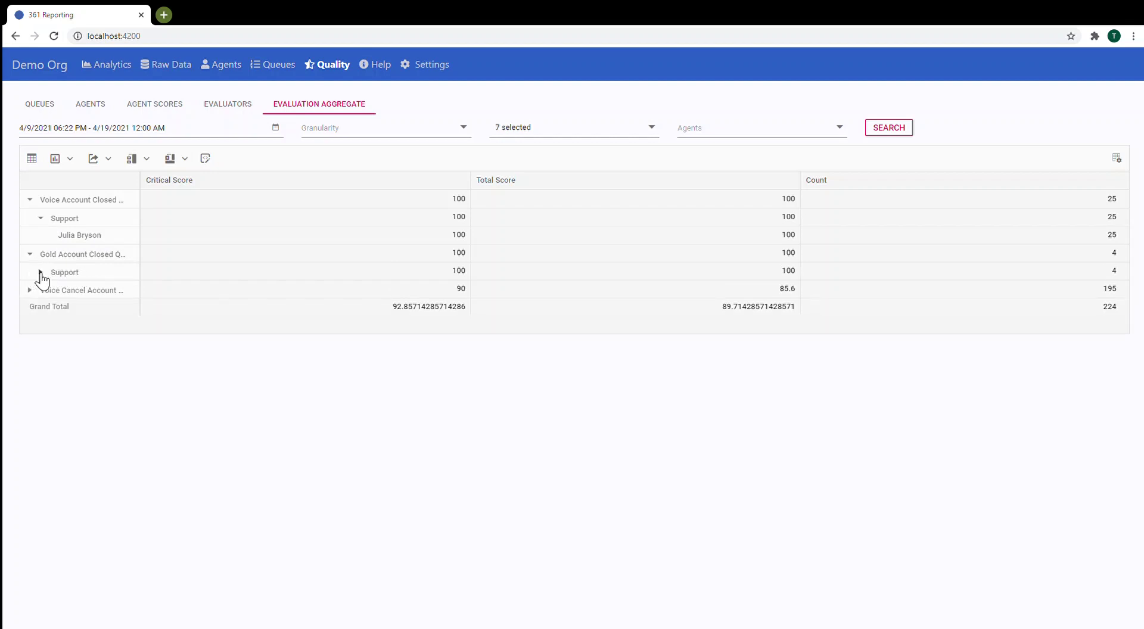
left_click(30, 308)
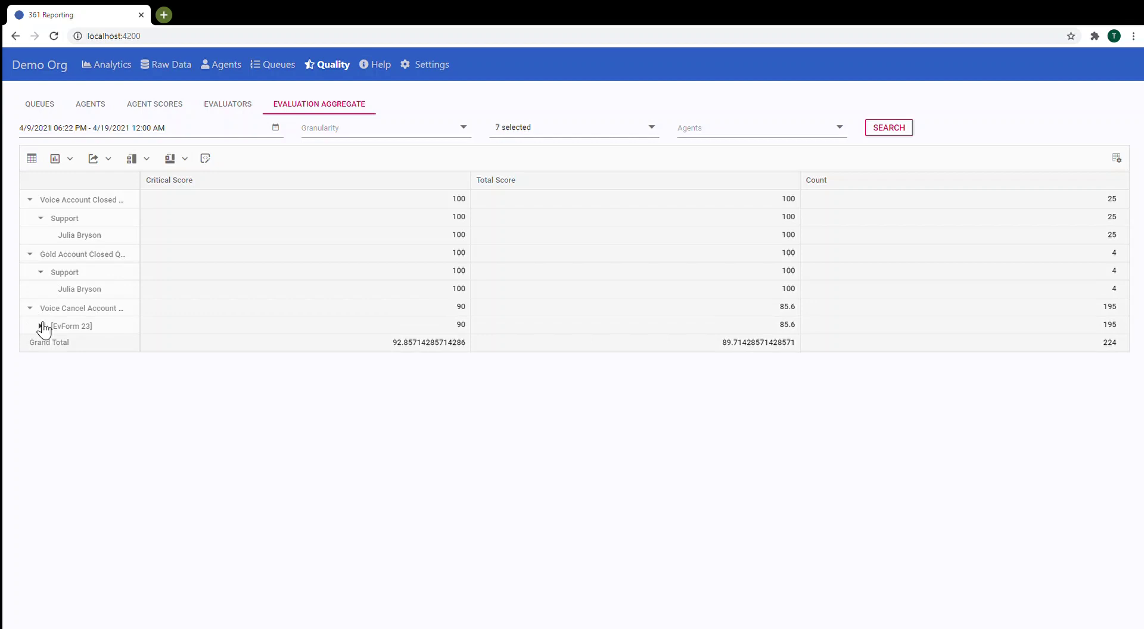
left_click(42, 327)
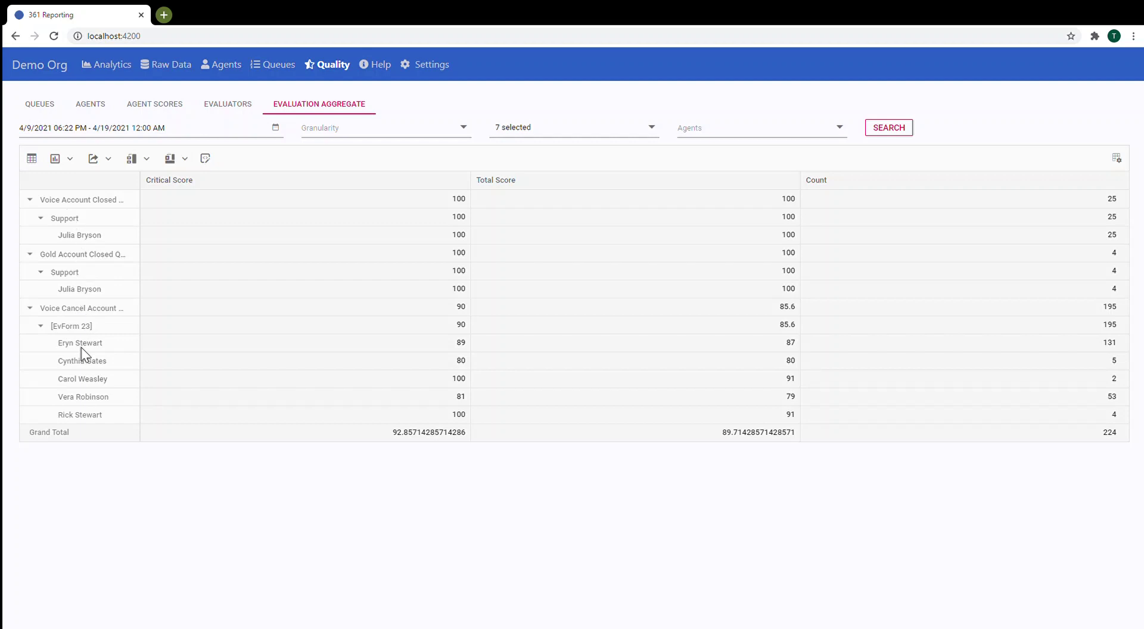
left_click(1117, 159)
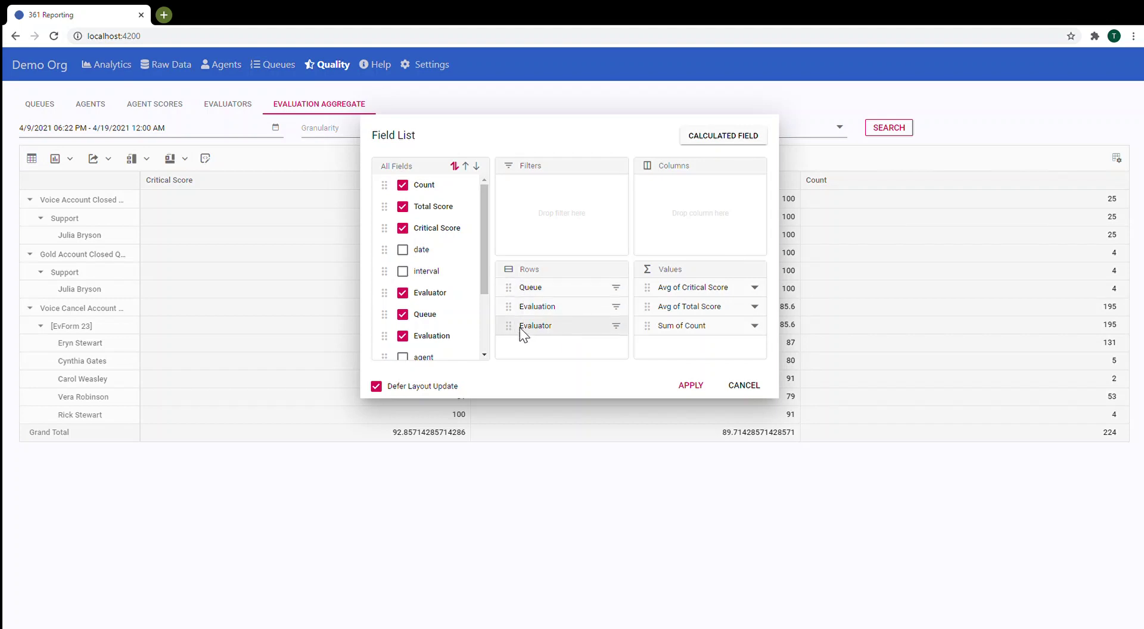
left_click(616, 326)
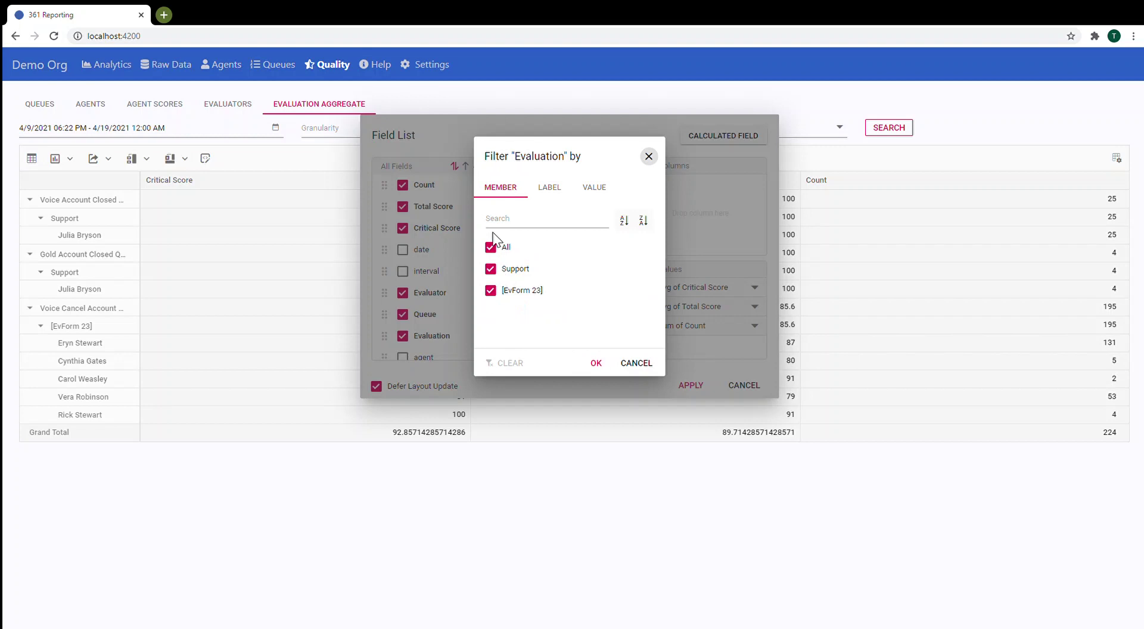
left_click(639, 360)
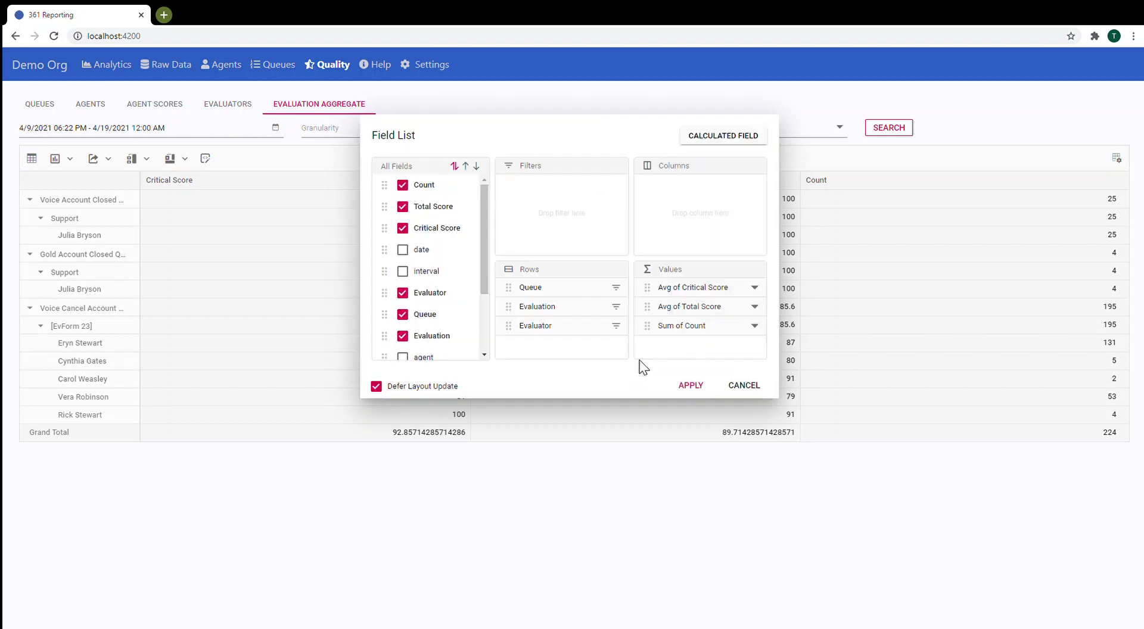
left_click(616, 326)
scroll(557, 339, "down", 2)
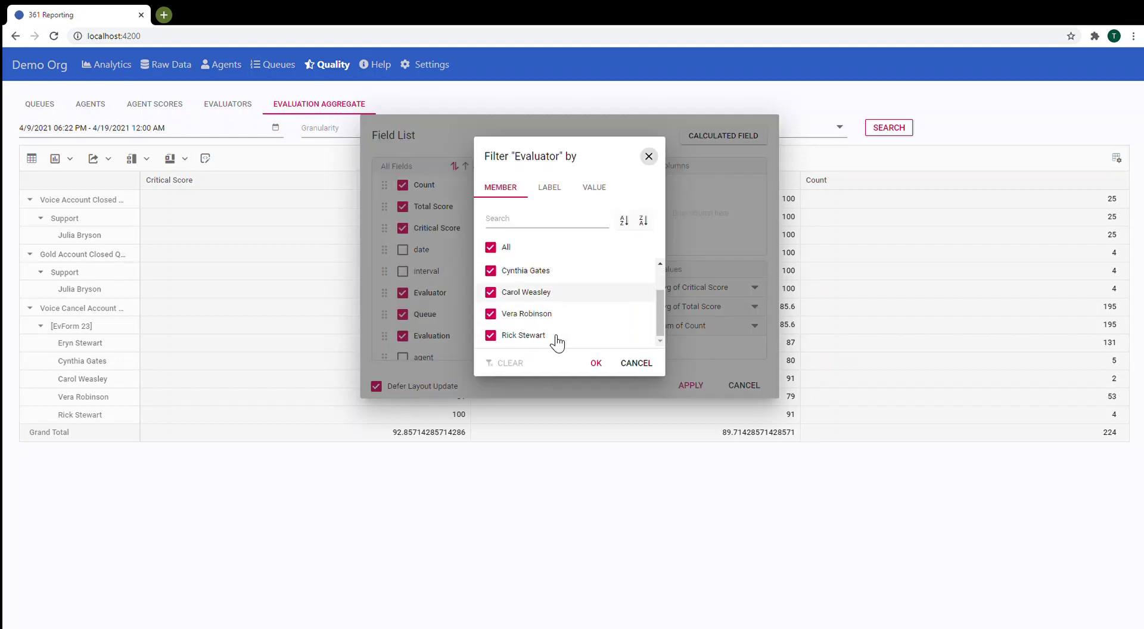
scroll(559, 339, "up", 2)
left_click(645, 363)
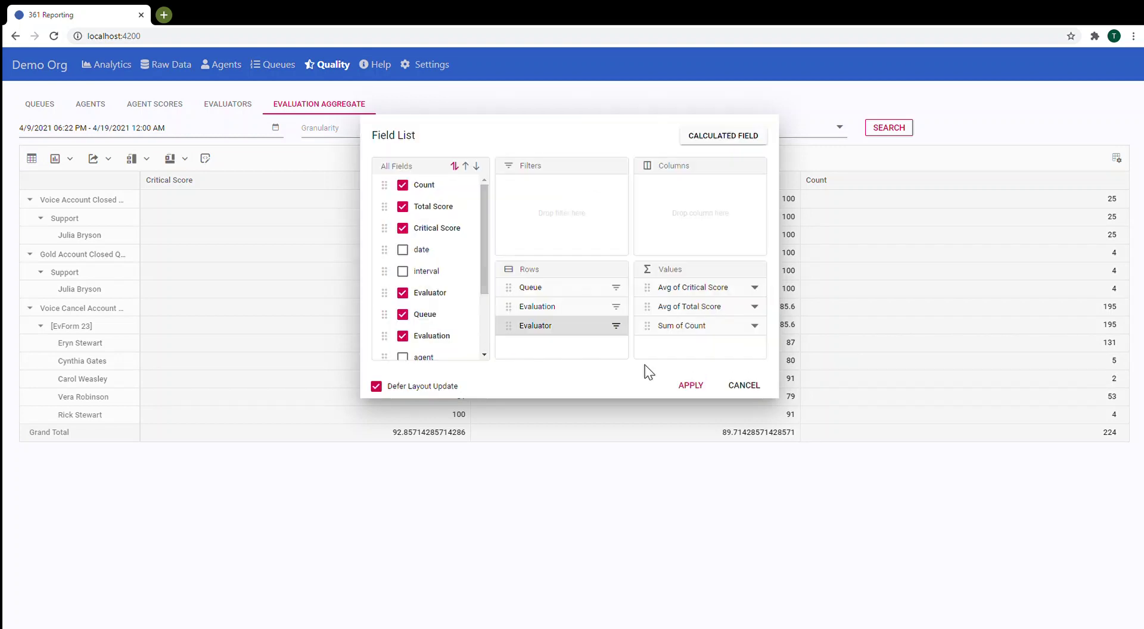
left_click(692, 387)
Switch the aggregate to a horizontal bar chart and collapse EvForm 23 into one bar.
left_click(70, 158)
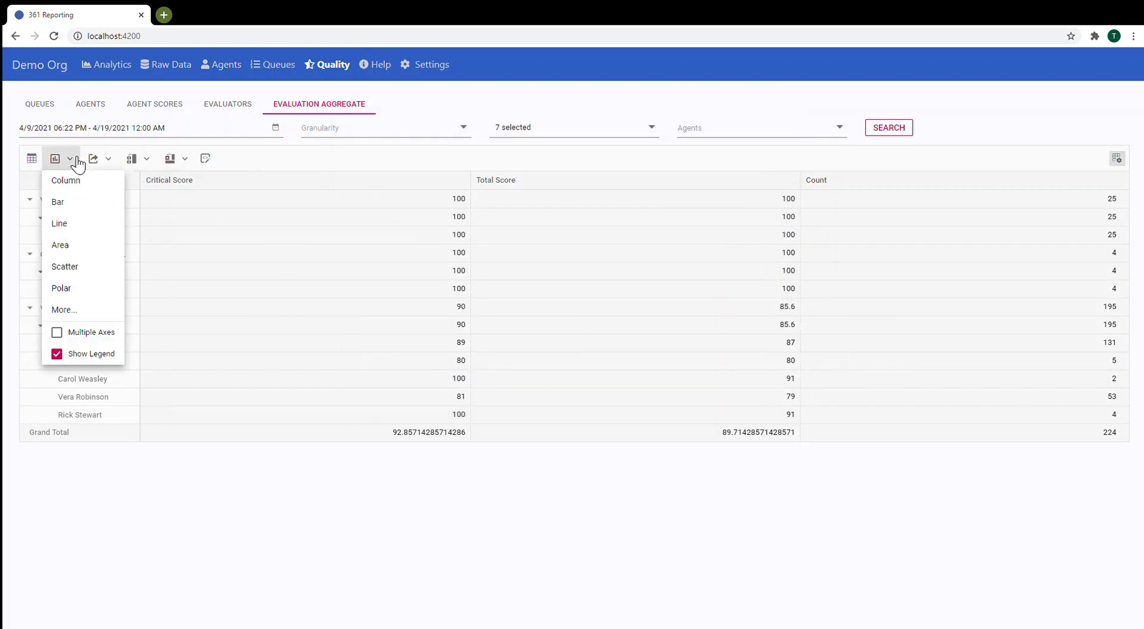
left_click(59, 202)
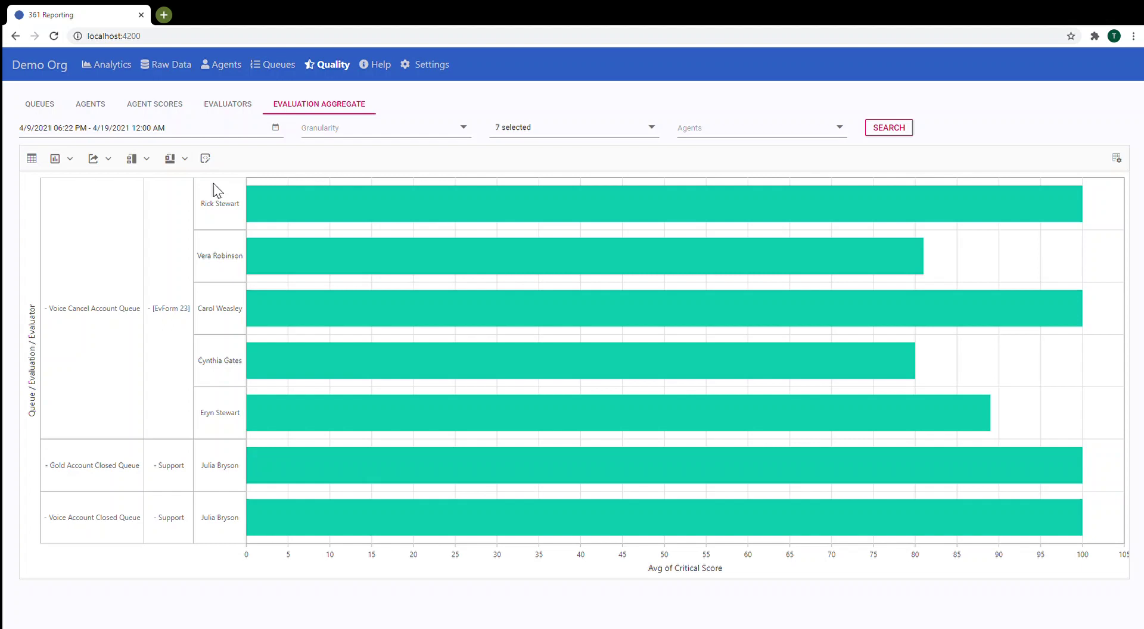
left_click(152, 311)
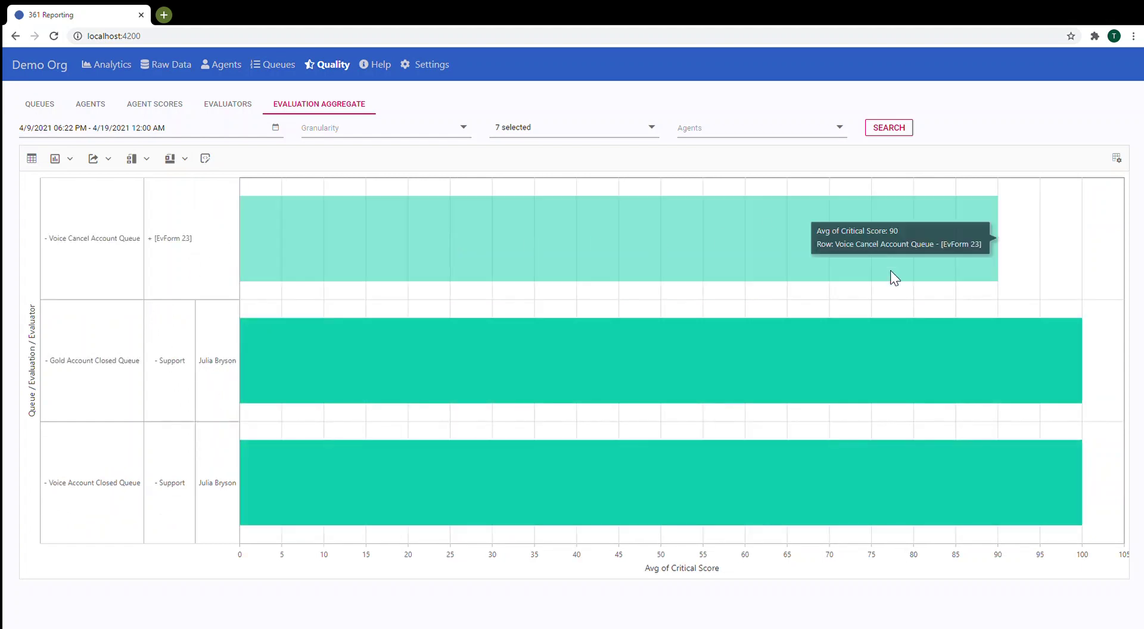